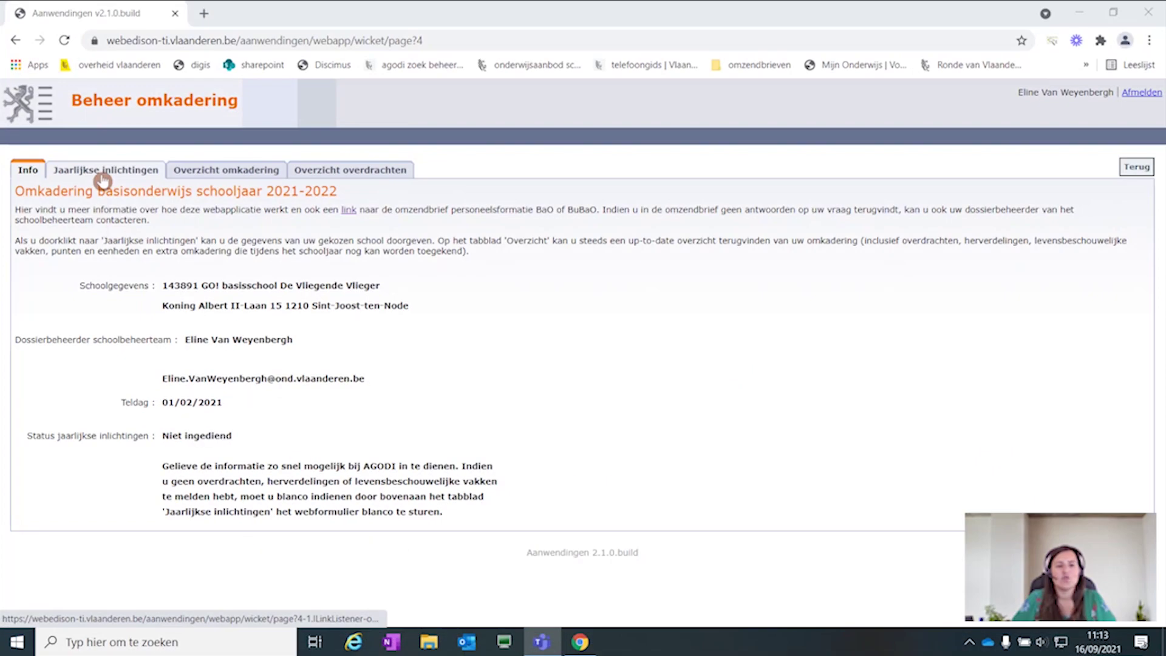
# Start a new redistribution entry under Jaarlijkse inlichtingen with source type "Bao - Lestijden kleuteronderwijs volgens de schalen" and amount 4.
pyautogui.click(103, 176)
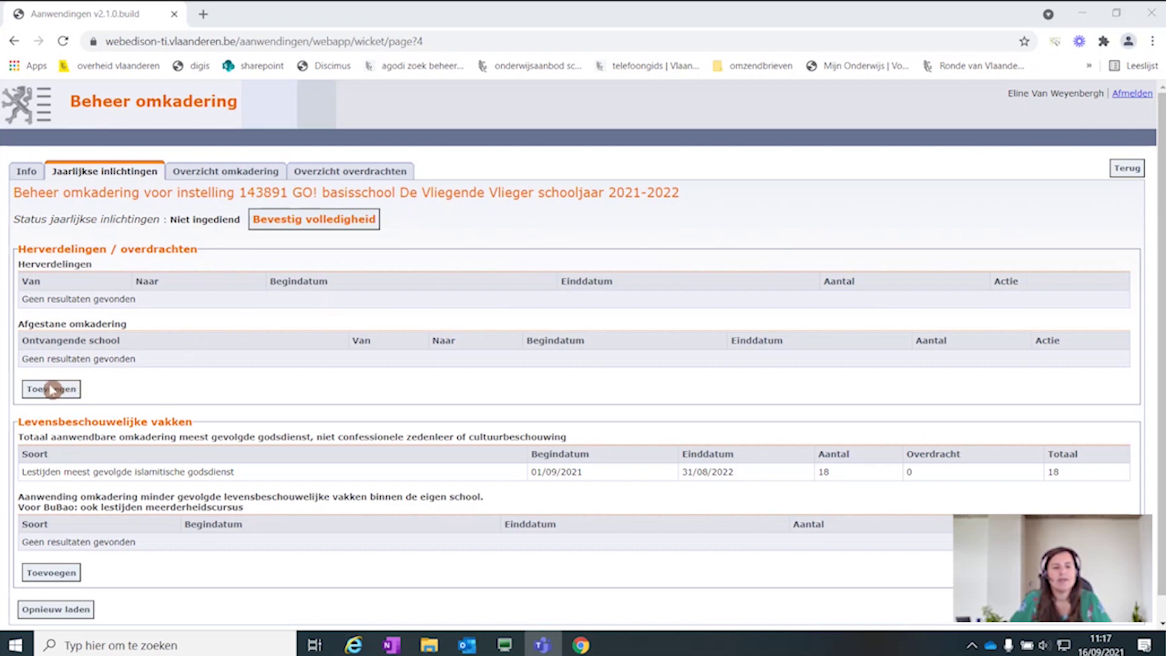
pyautogui.click(50, 389)
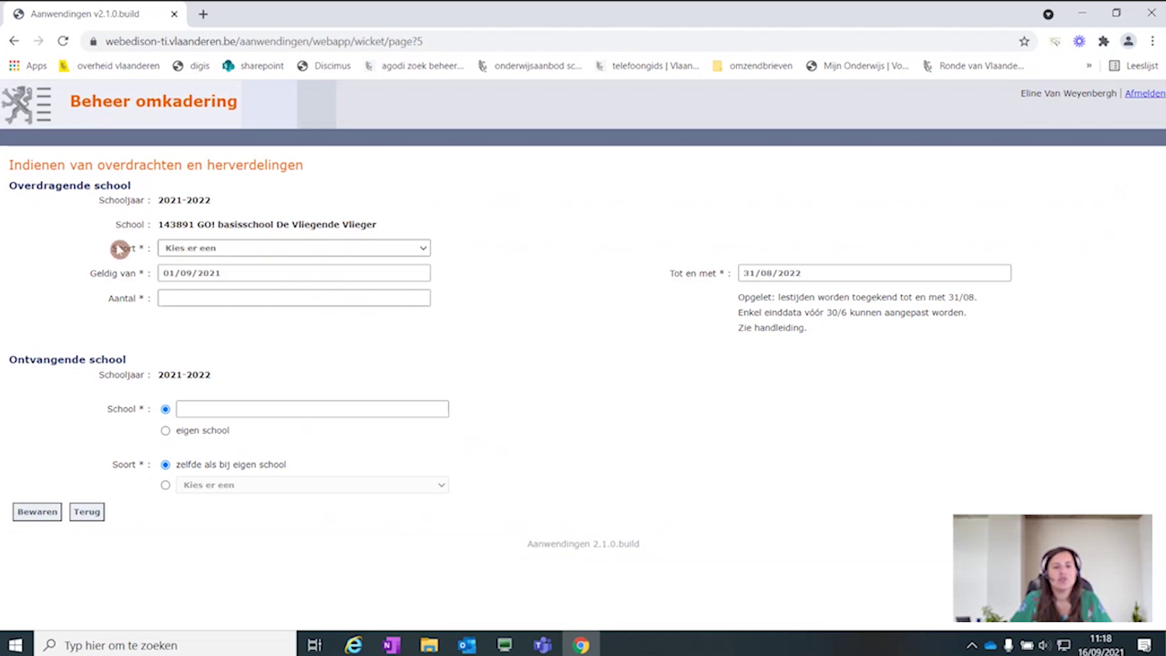
pyautogui.click(272, 249)
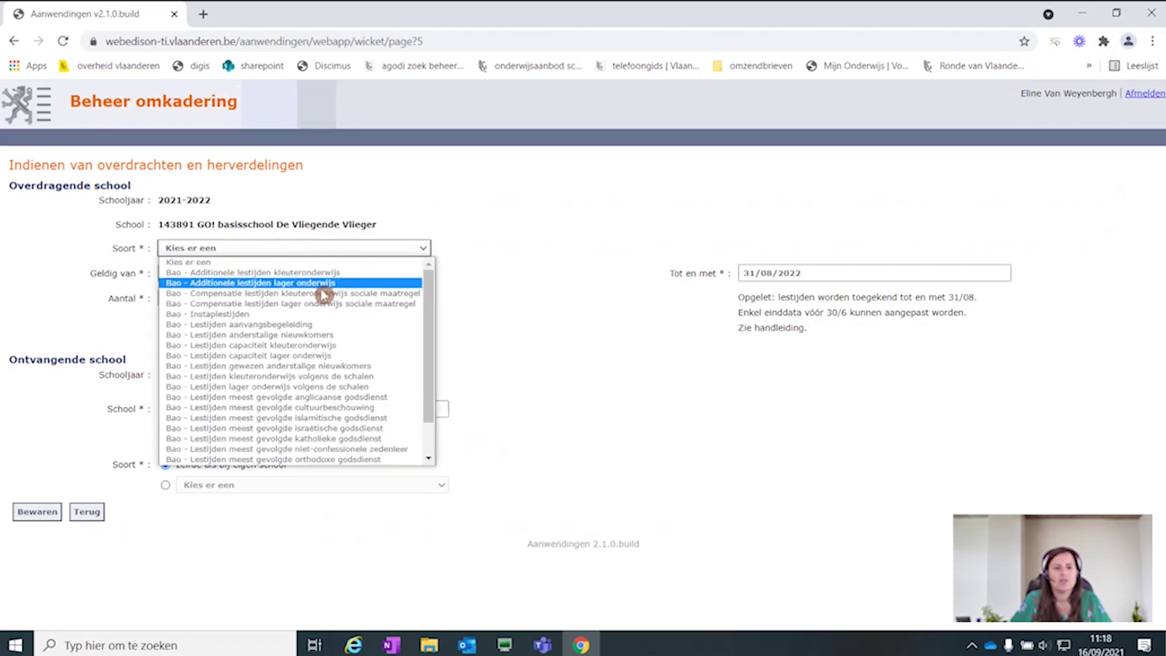
pyautogui.click(367, 377)
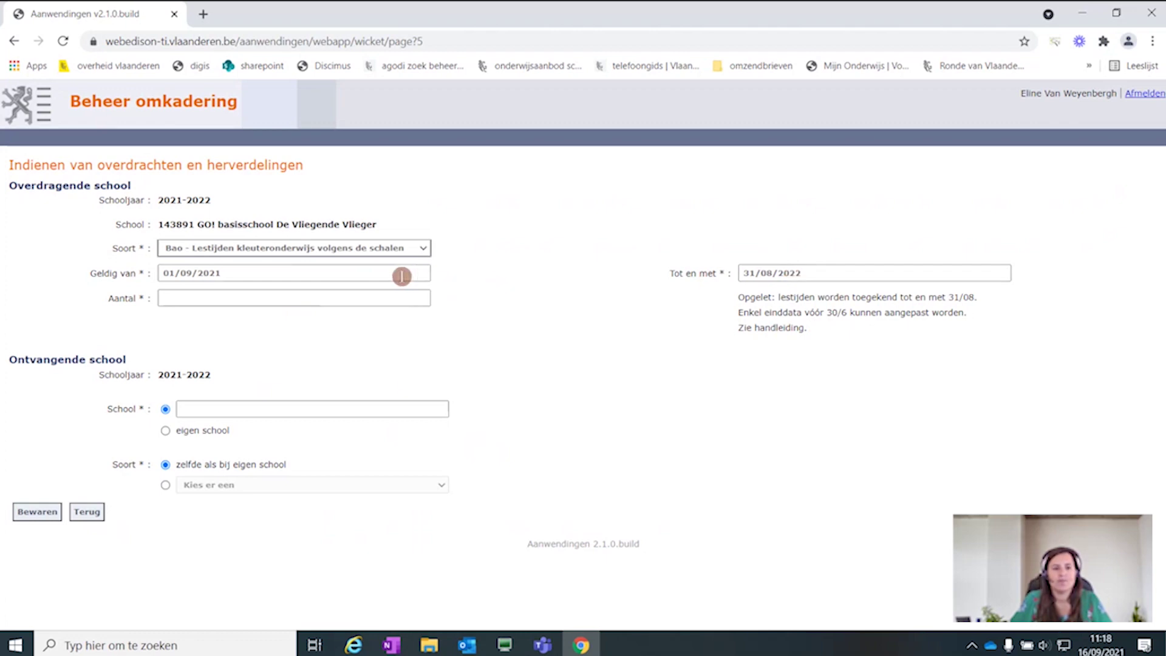
pyautogui.click(173, 297)
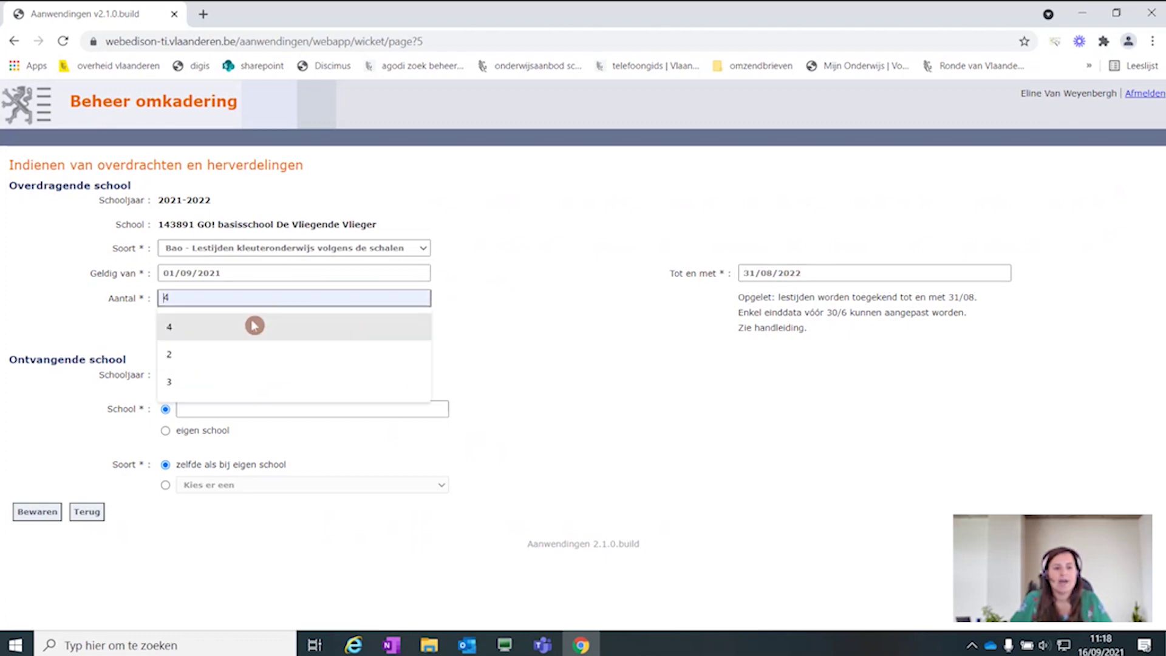
pyautogui.click(252, 326)
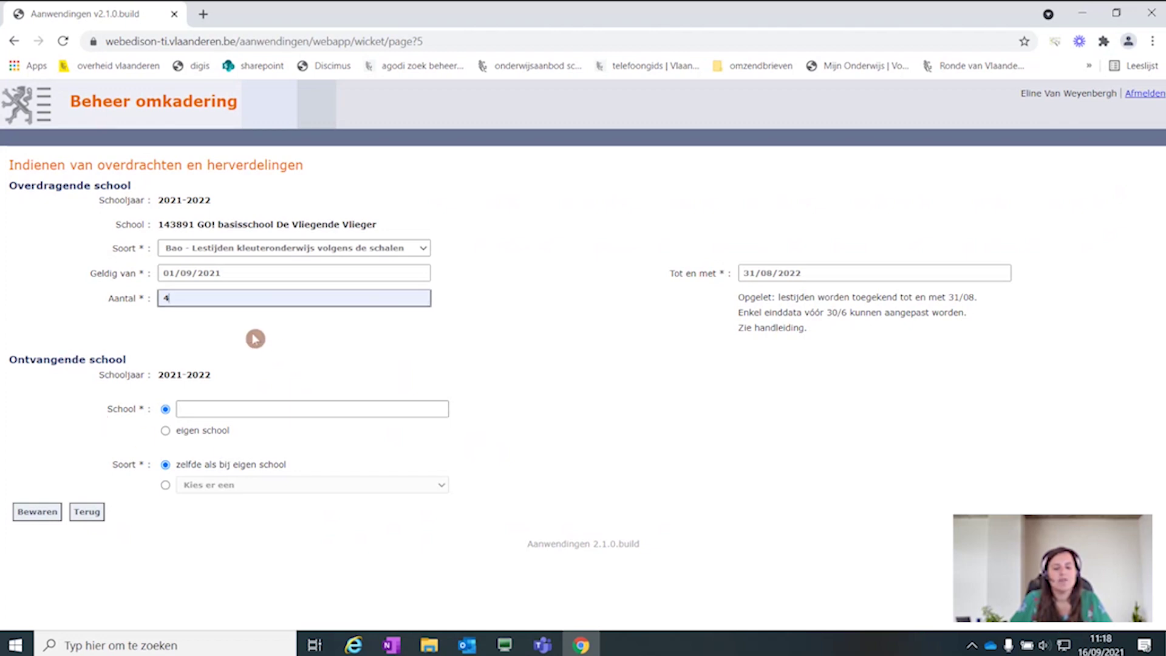
# Assign the hours to the own school as "Bao - Lestijden lager onderwijs volgens de schalen" and save the redistribution.
pyautogui.click(165, 430)
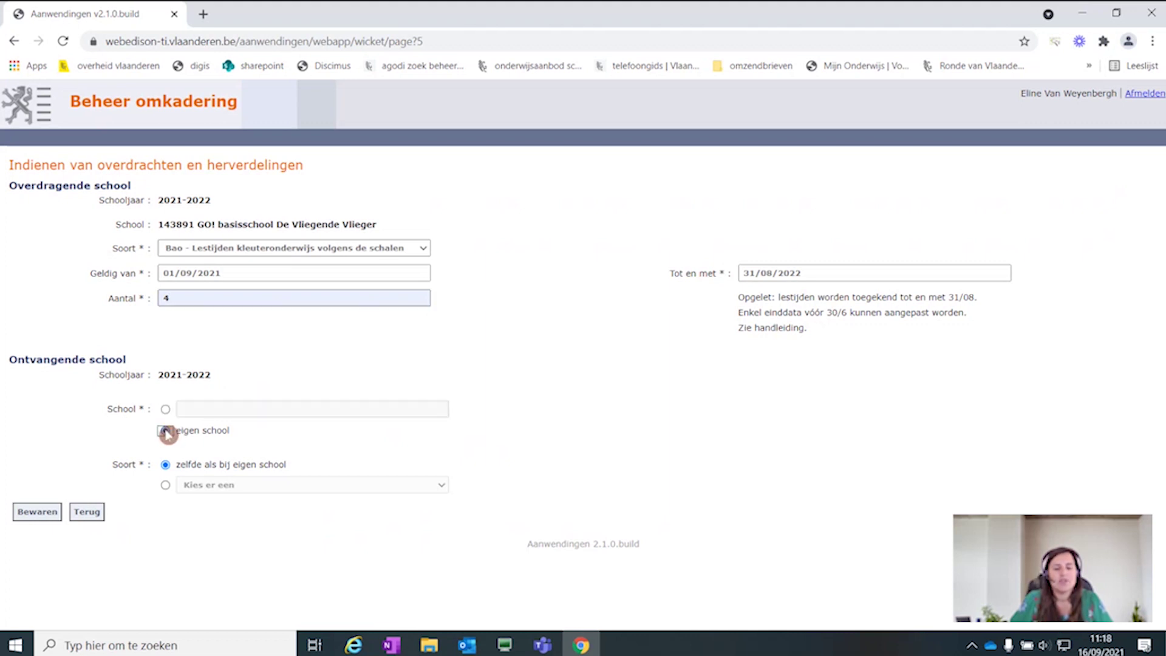
pyautogui.click(166, 486)
pyautogui.click(232, 487)
pyautogui.scroll(-1, 294, 469)
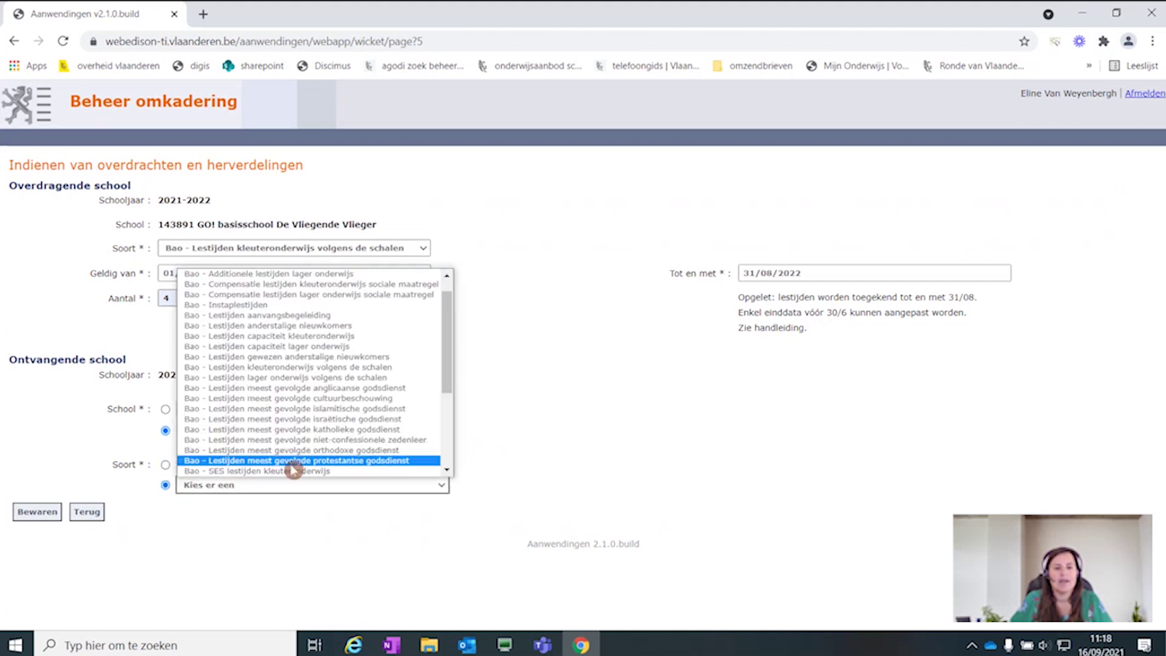
pyautogui.click(361, 379)
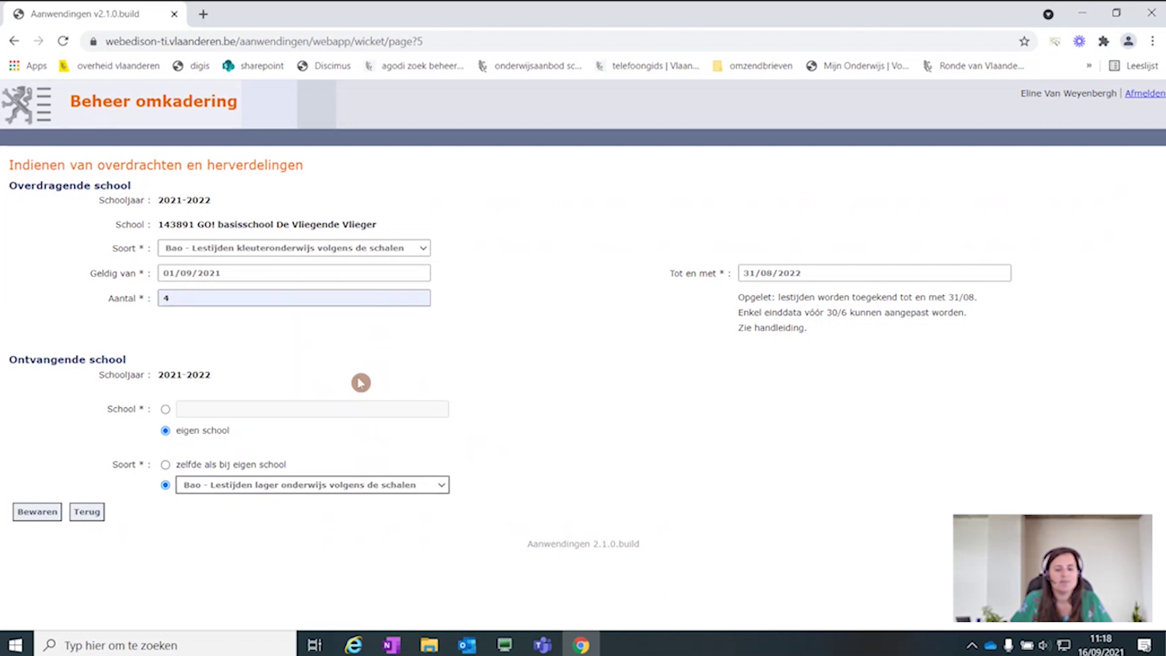
pyautogui.click(46, 515)
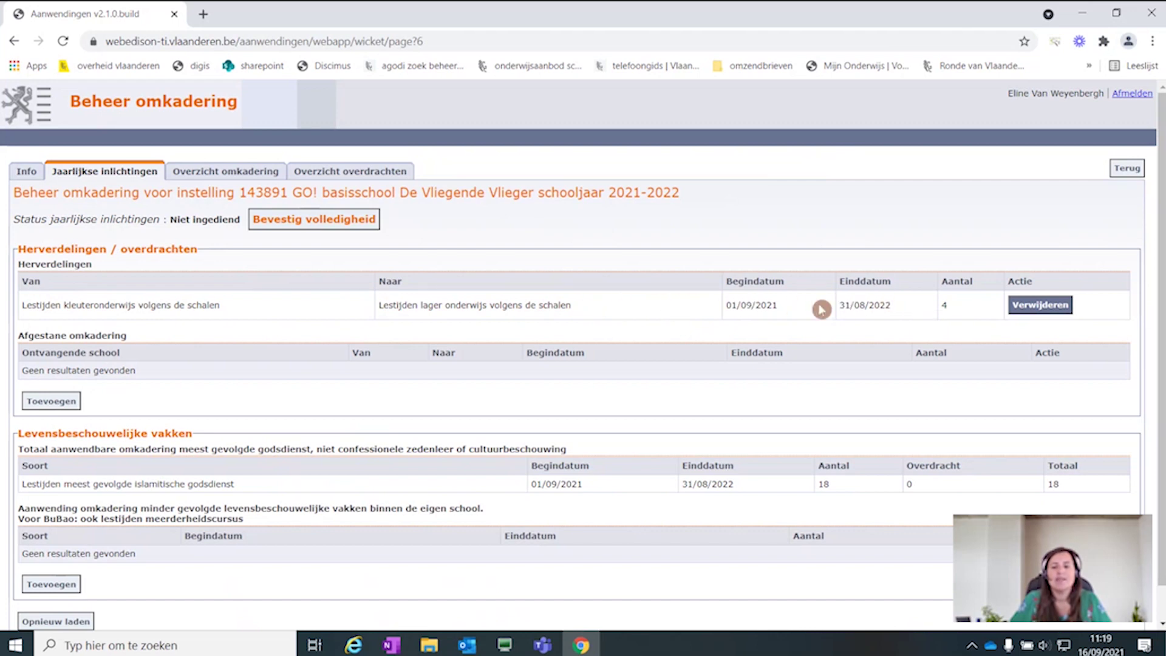
pyautogui.click(1049, 310)
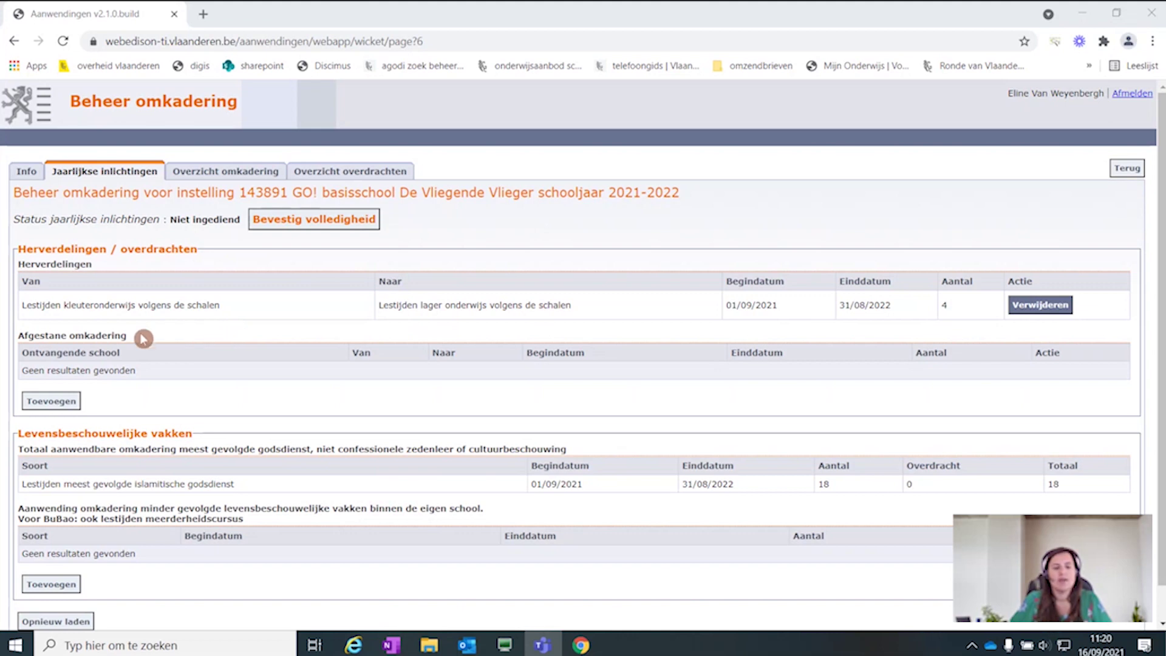
# Start another transfer entry with source type "Bao - Lestijden kleuteronderwijs volgens de schalen" and amount 3.
pyautogui.click(55, 401)
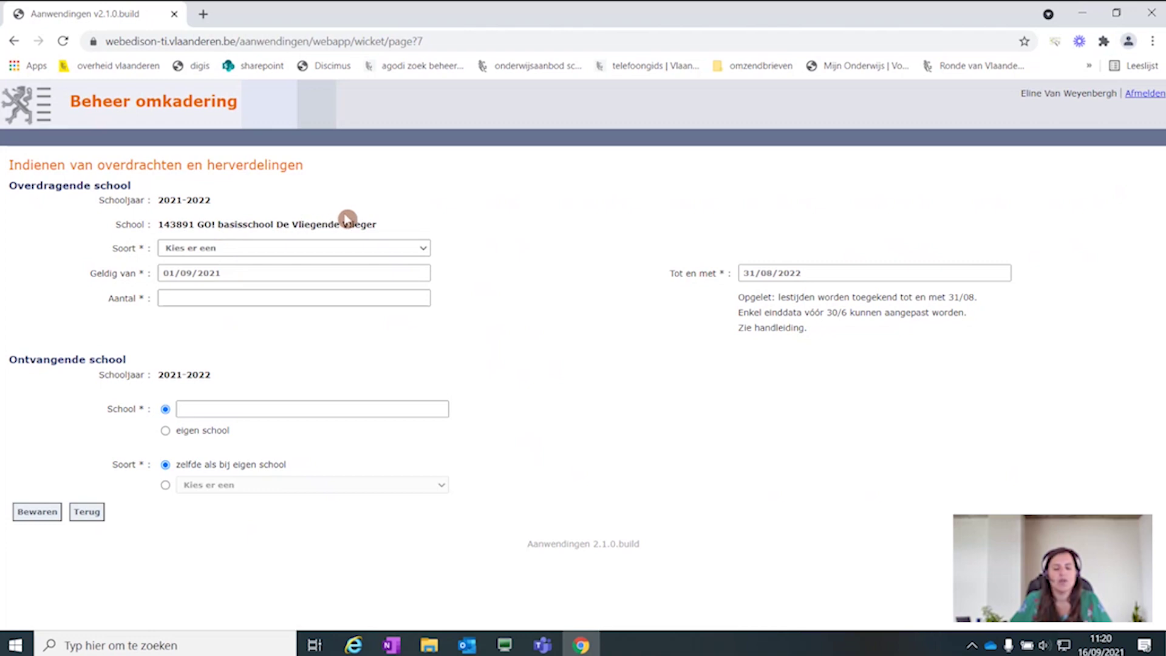
pyautogui.click(228, 249)
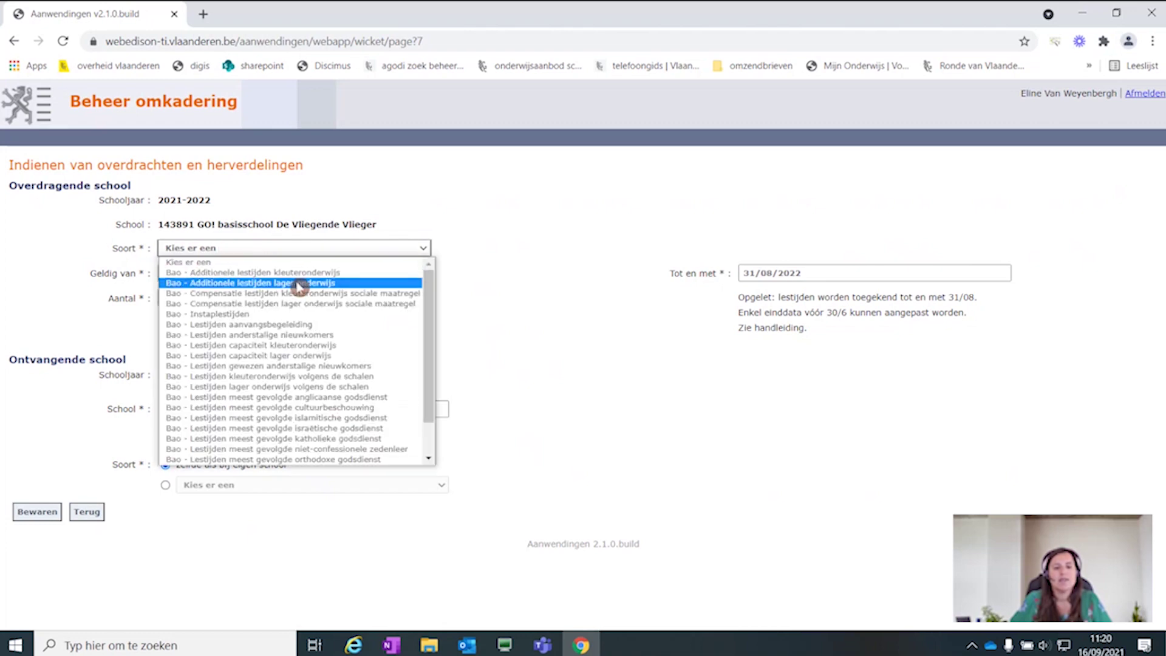
pyautogui.click(341, 376)
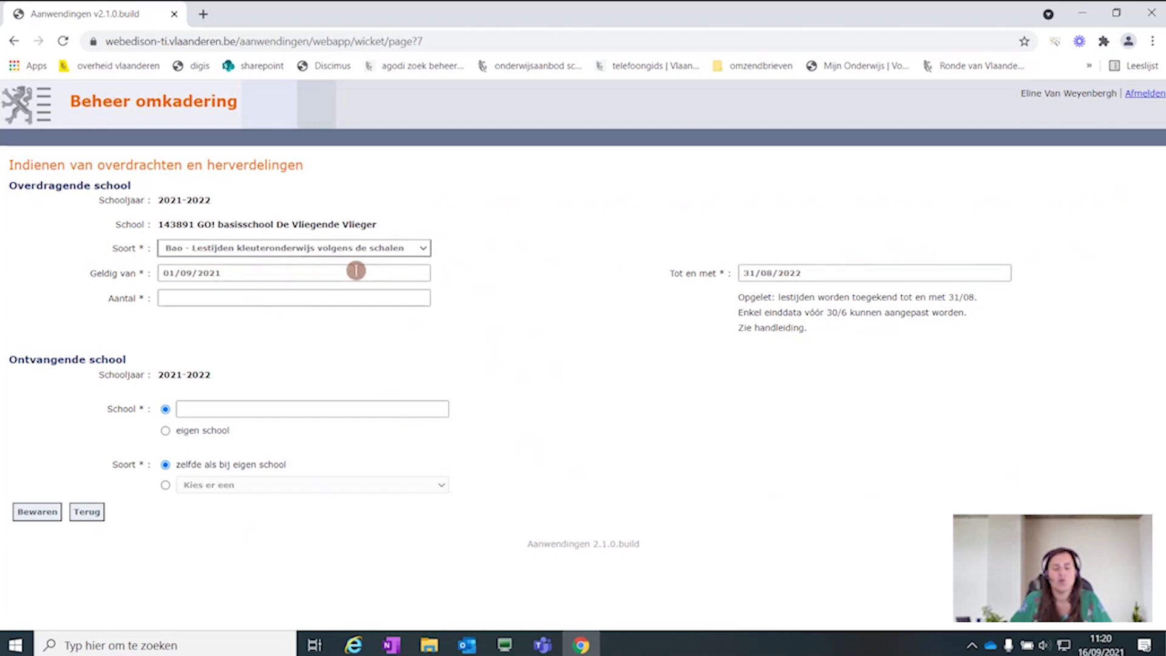
pyautogui.click(182, 297)
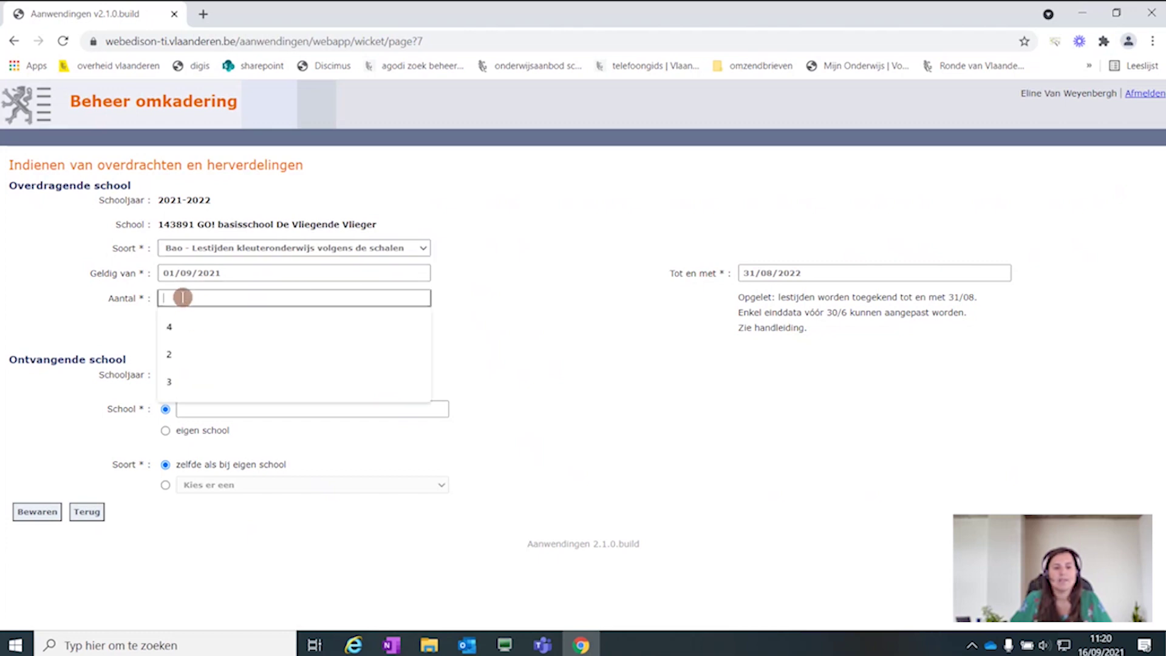
pyautogui.write('3')
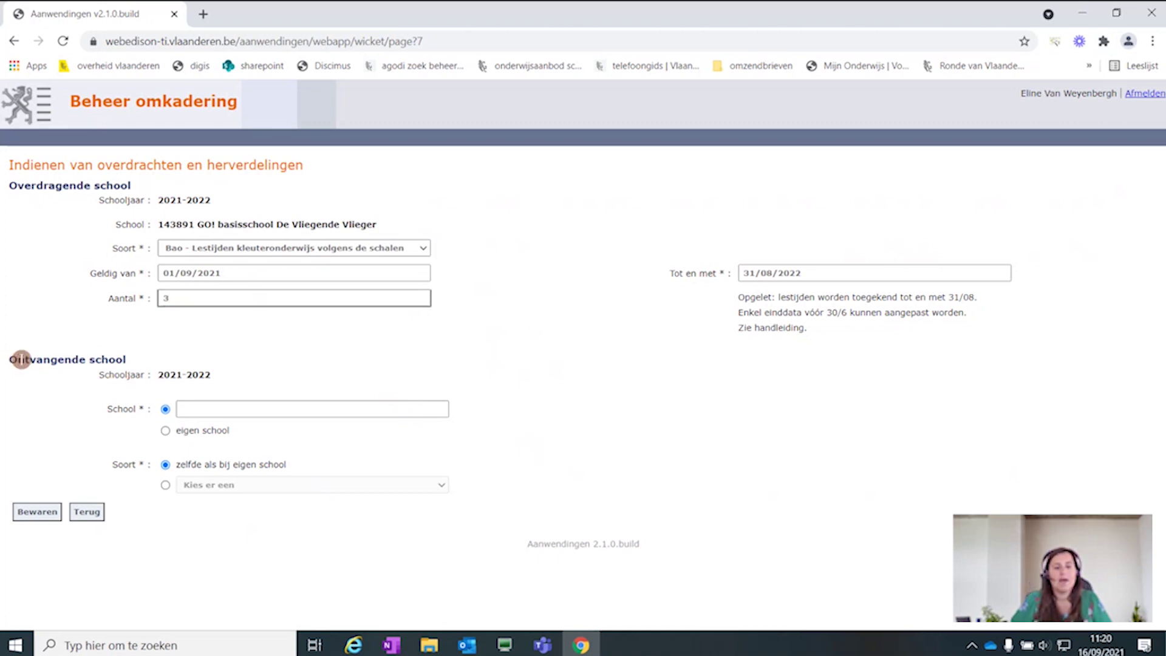
# Set the receiving school to 143933 with the same type of hours as the own school, and save the transfer.
pyautogui.click(194, 406)
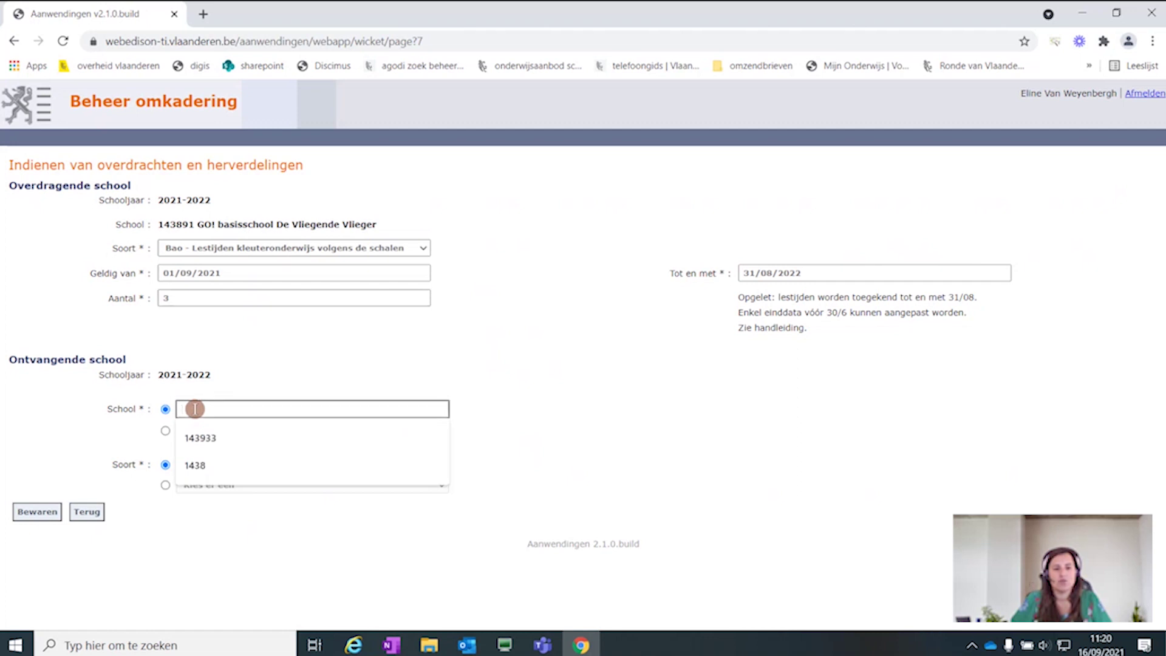
pyautogui.click(203, 437)
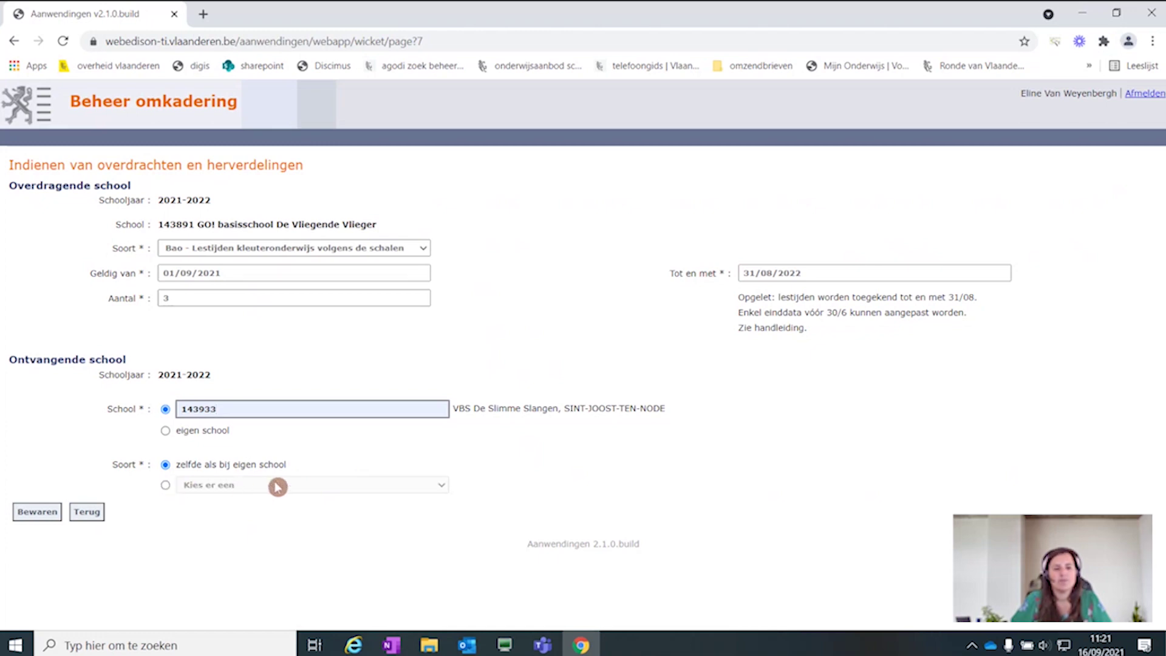
pyautogui.click(45, 517)
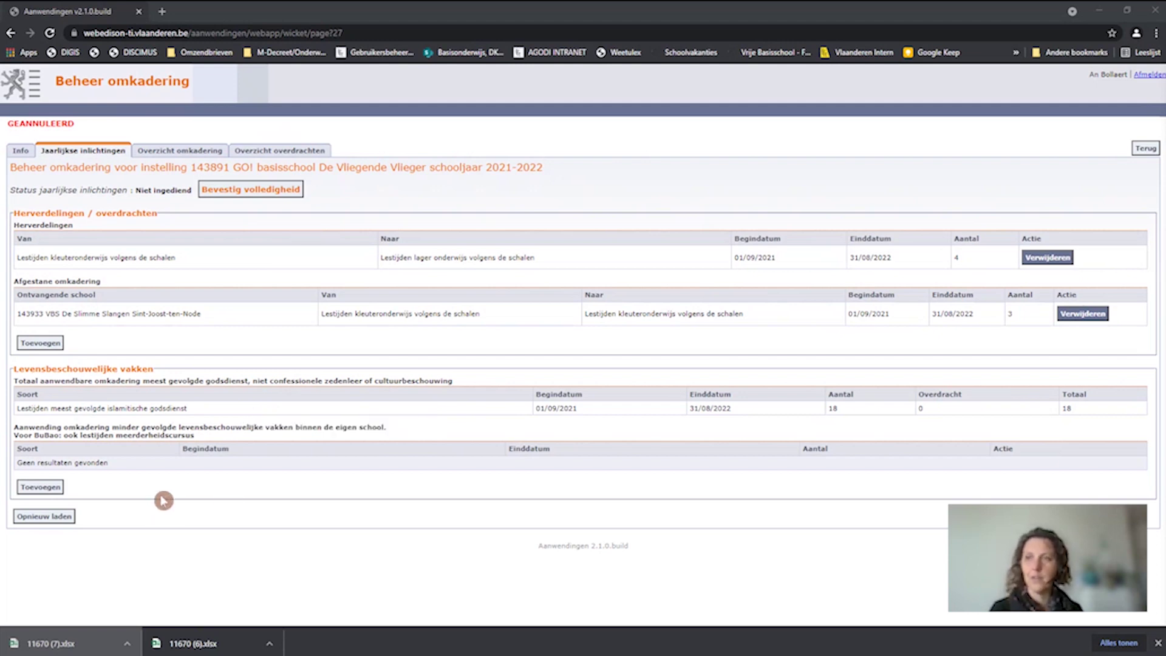
# Add and save a levensbeschouwelijk vak entry for "Bao - Lestijden minder gevolgde katholieke godsdienst" with amount 18.
pyautogui.click(43, 488)
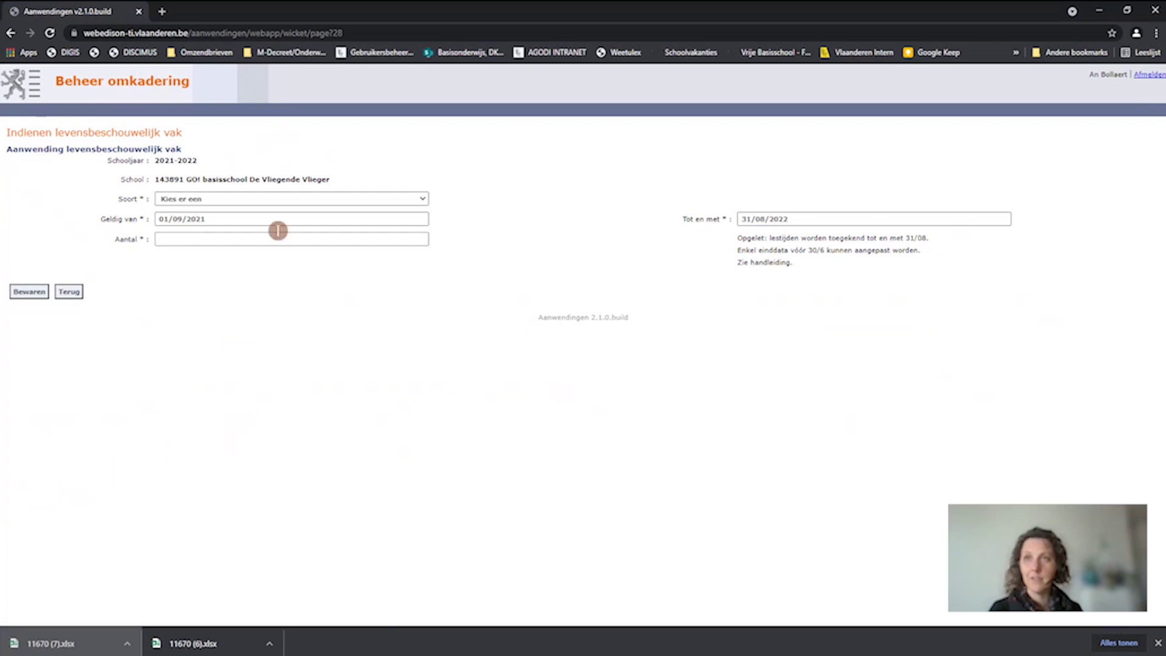
pyautogui.click(269, 200)
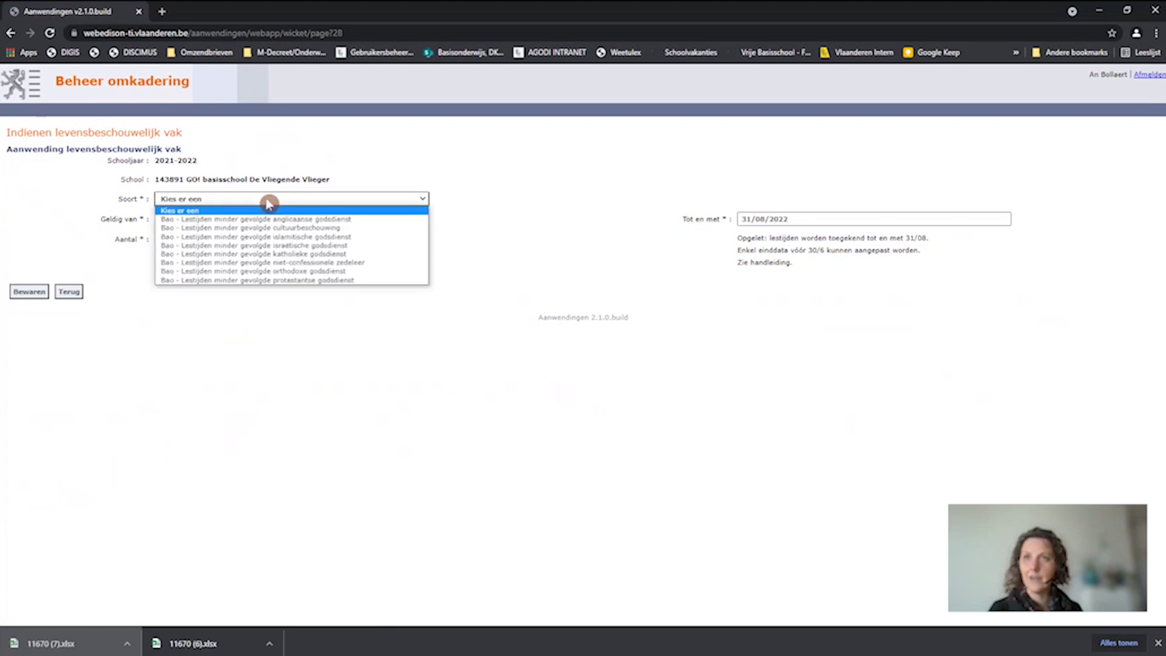
pyautogui.click(260, 253)
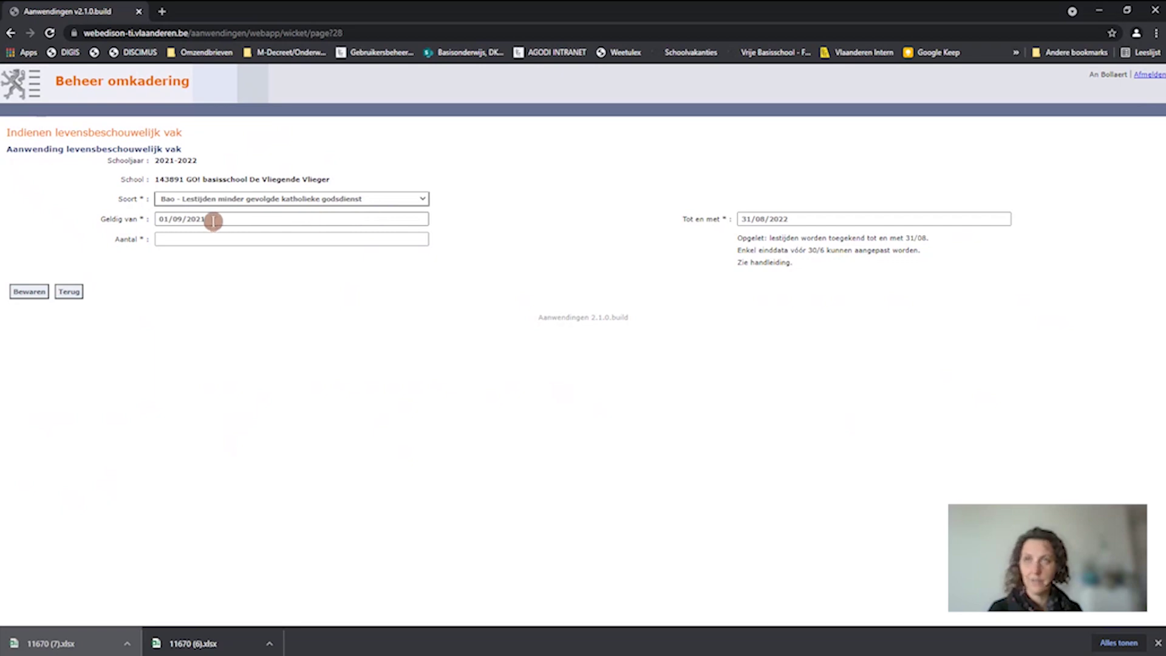
pyautogui.click(243, 239)
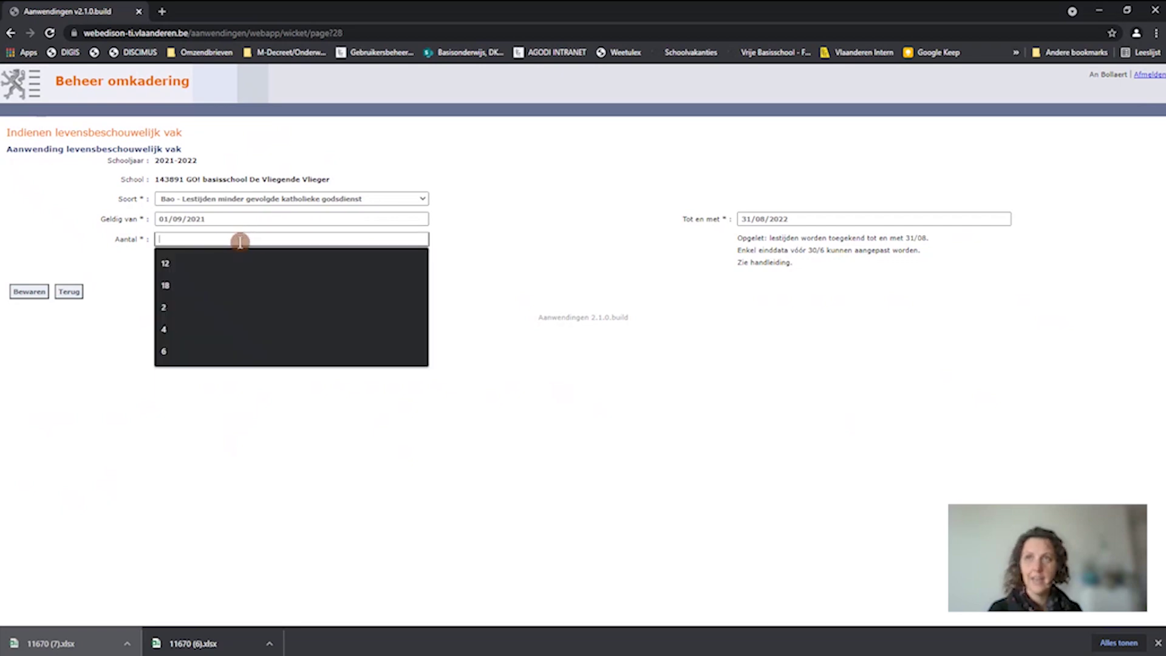
pyautogui.write('18')
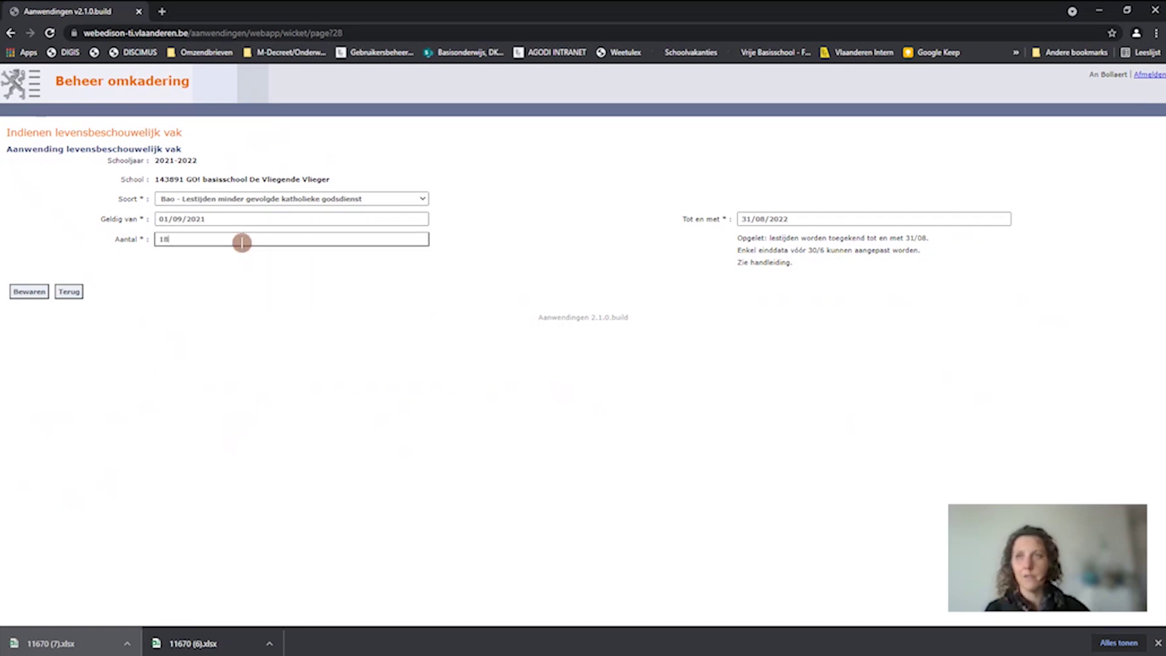
pyautogui.click(23, 292)
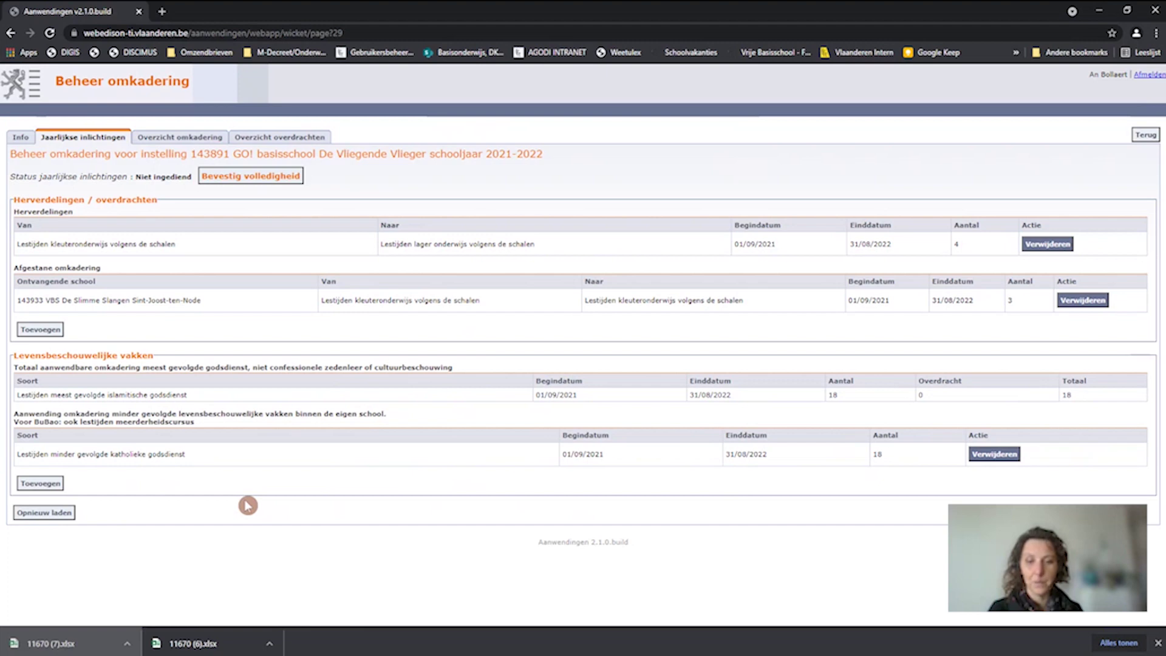
# Add and save a levensbeschouwelijk vak entry for "Bao - Lestijden minder gevolgde niet-confessionele zedeleer" with amount 12.
pyautogui.click(38, 484)
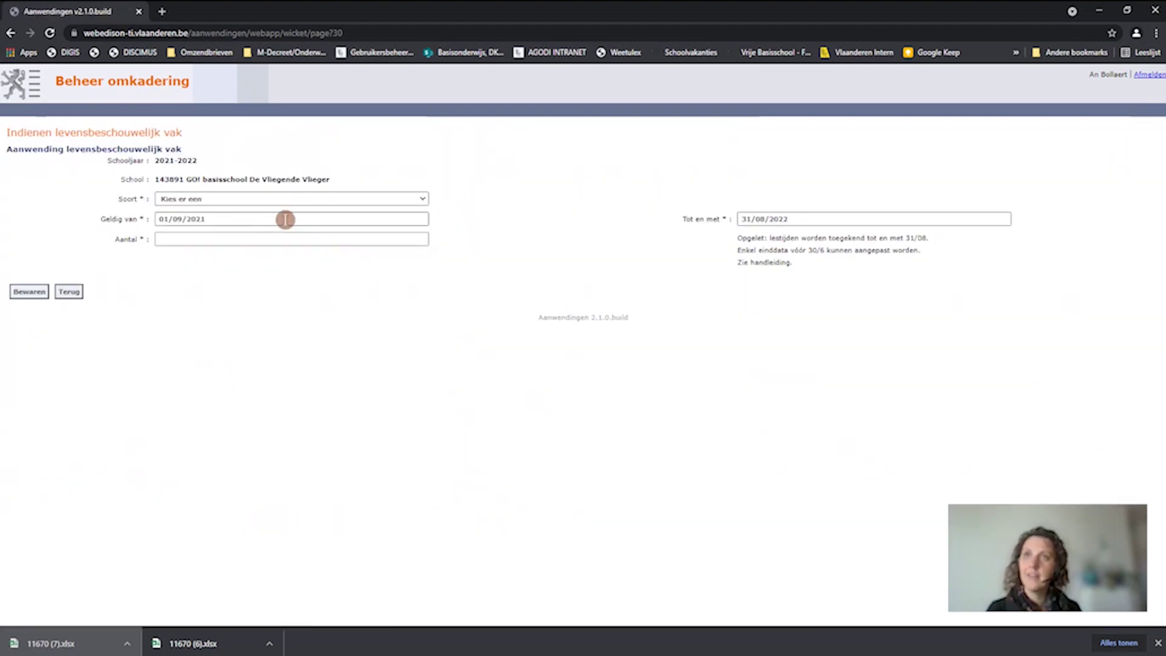
pyautogui.click(274, 199)
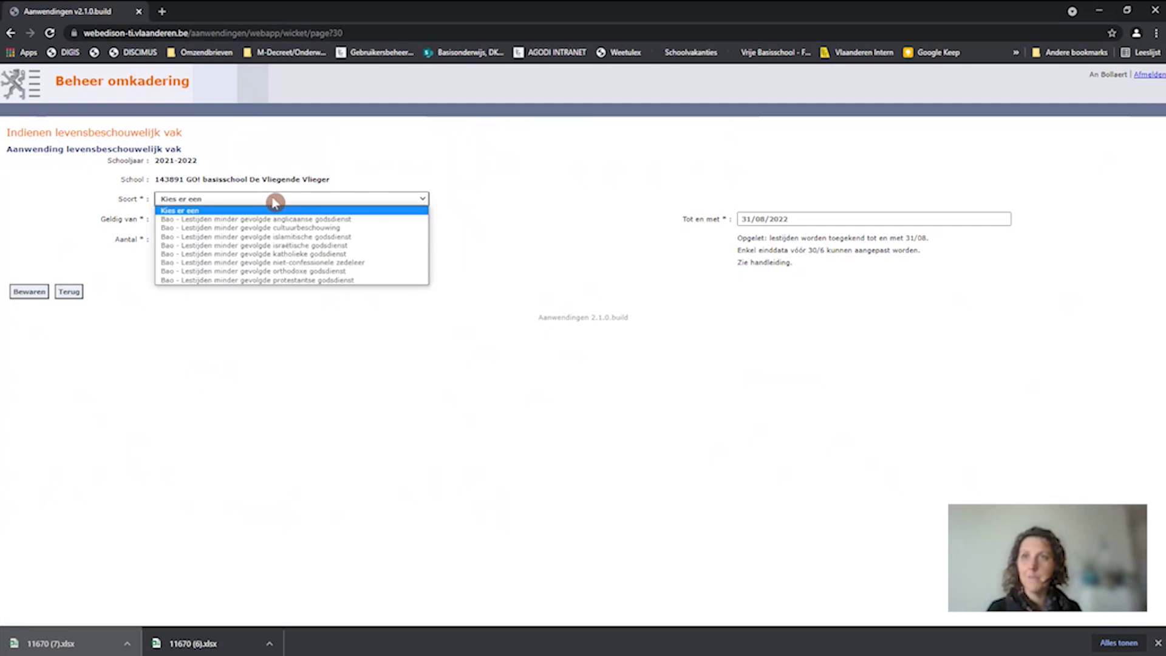
pyautogui.click(299, 262)
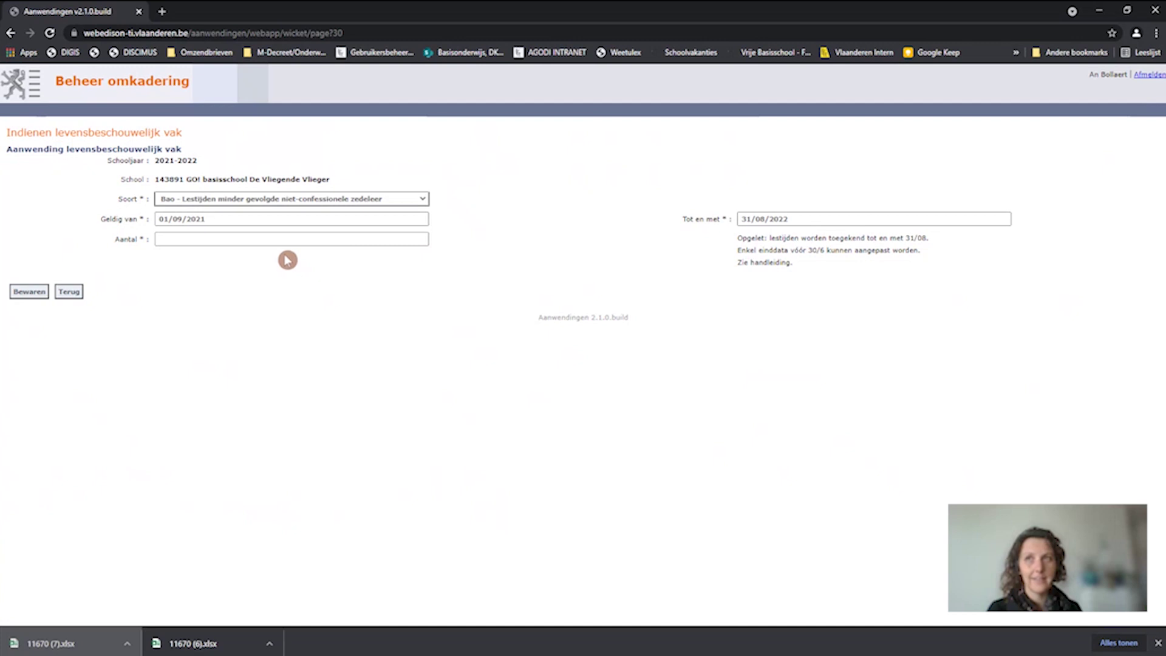
pyautogui.click(255, 239)
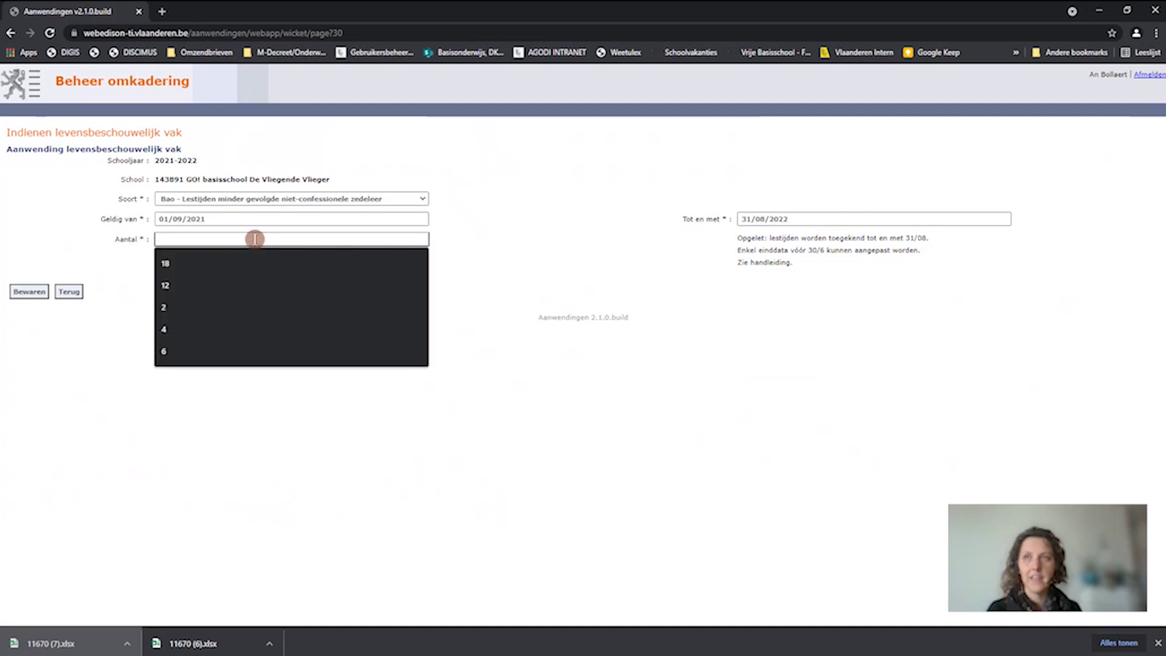
pyautogui.write('12')
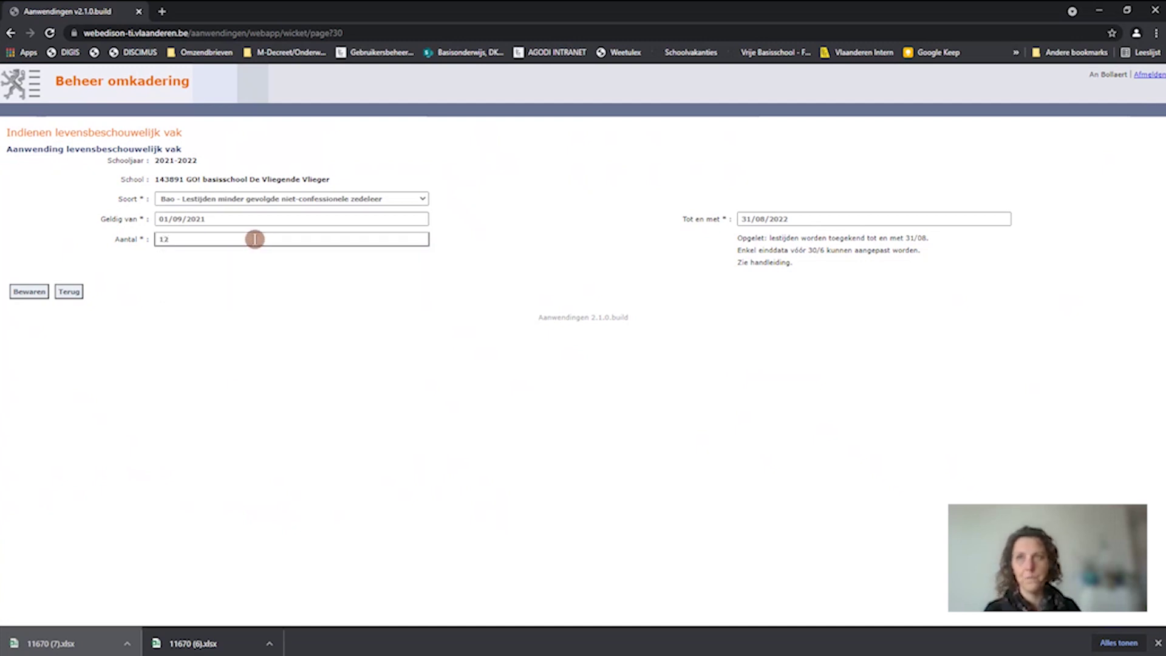
pyautogui.click(29, 291)
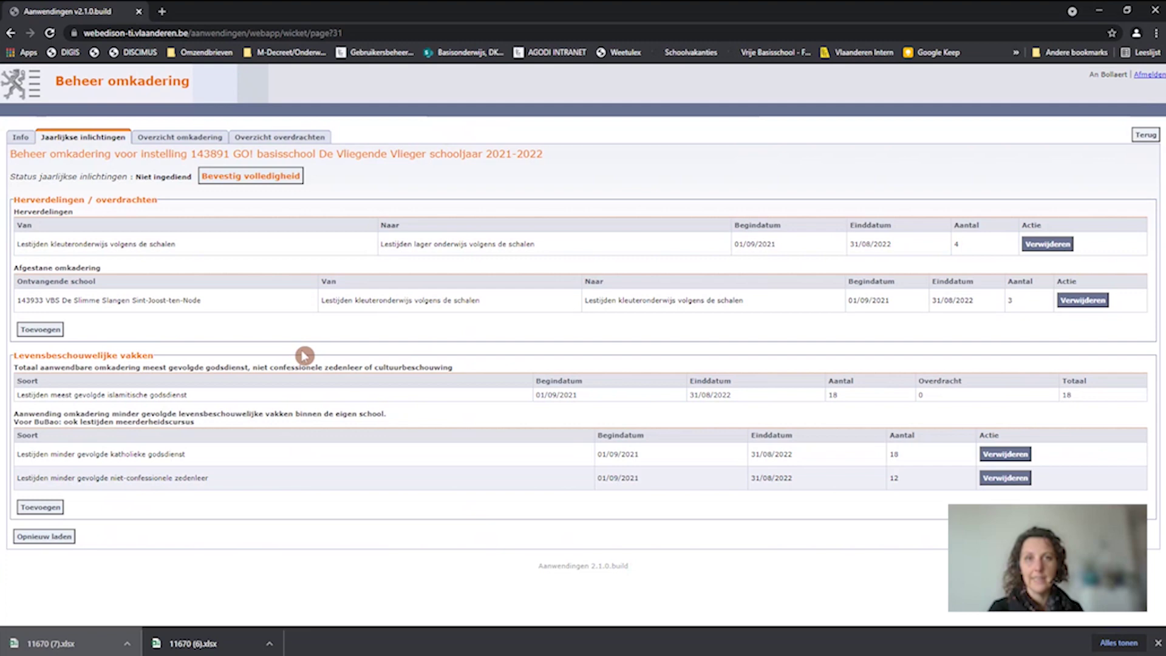
# Add and save a levensbeschouwelijk vak entry for "Bao - Lestijden minder gevolgde protestantse godsdienst", valid from 10/01/2022, with amount 2.
pyautogui.click(49, 509)
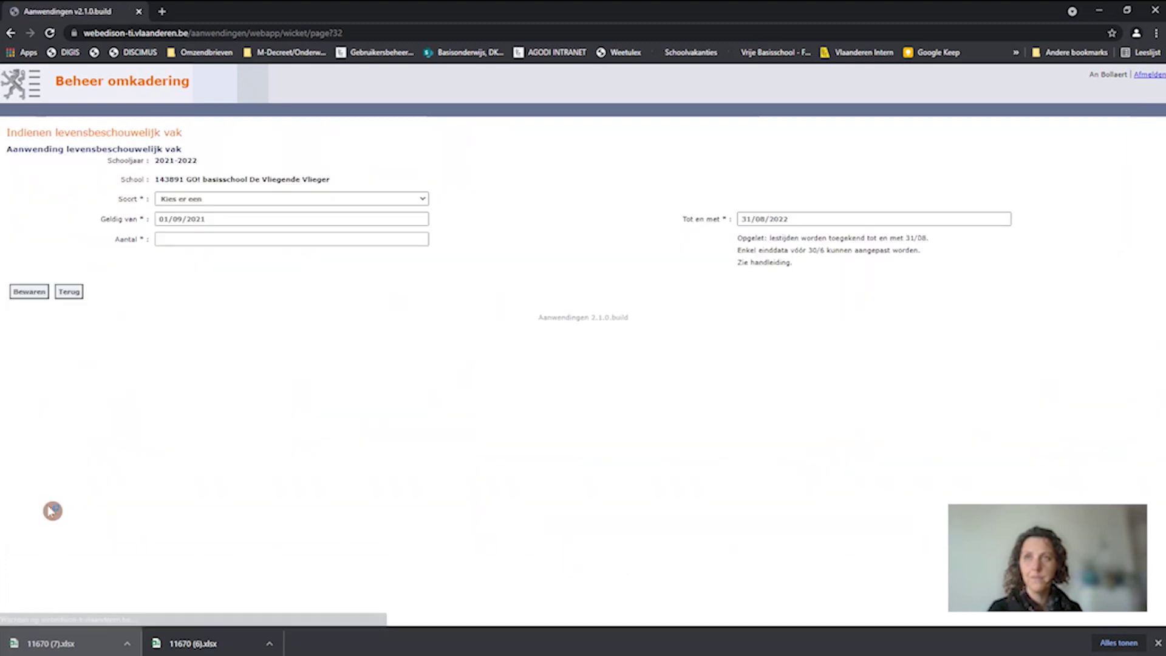
pyautogui.click(271, 199)
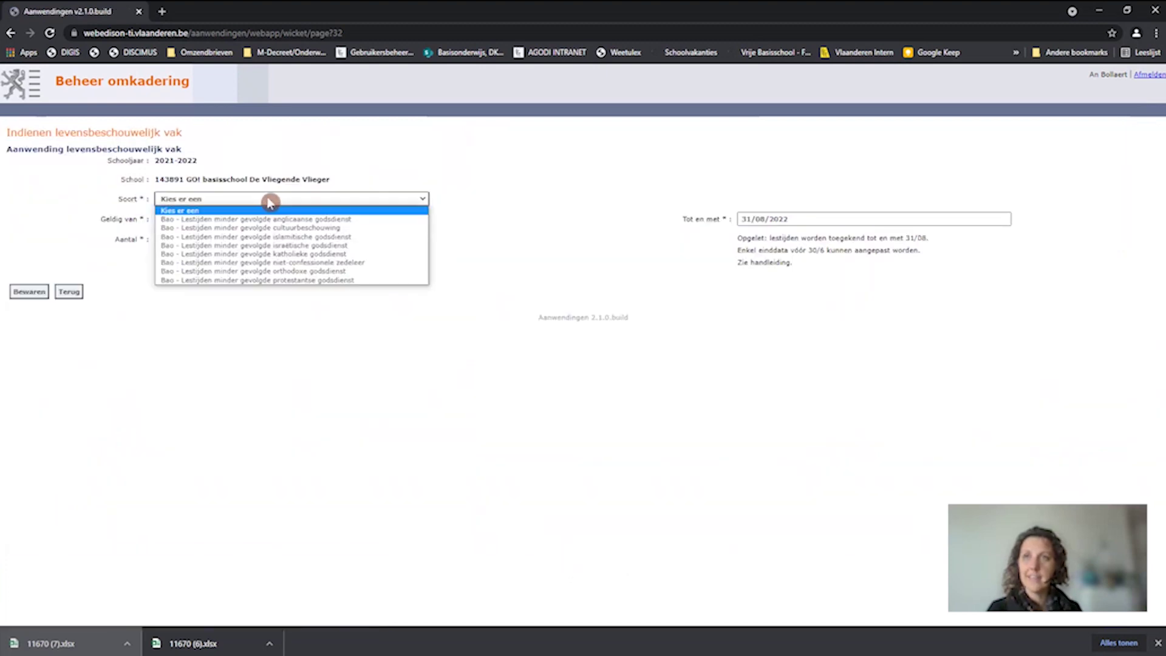
pyautogui.click(294, 281)
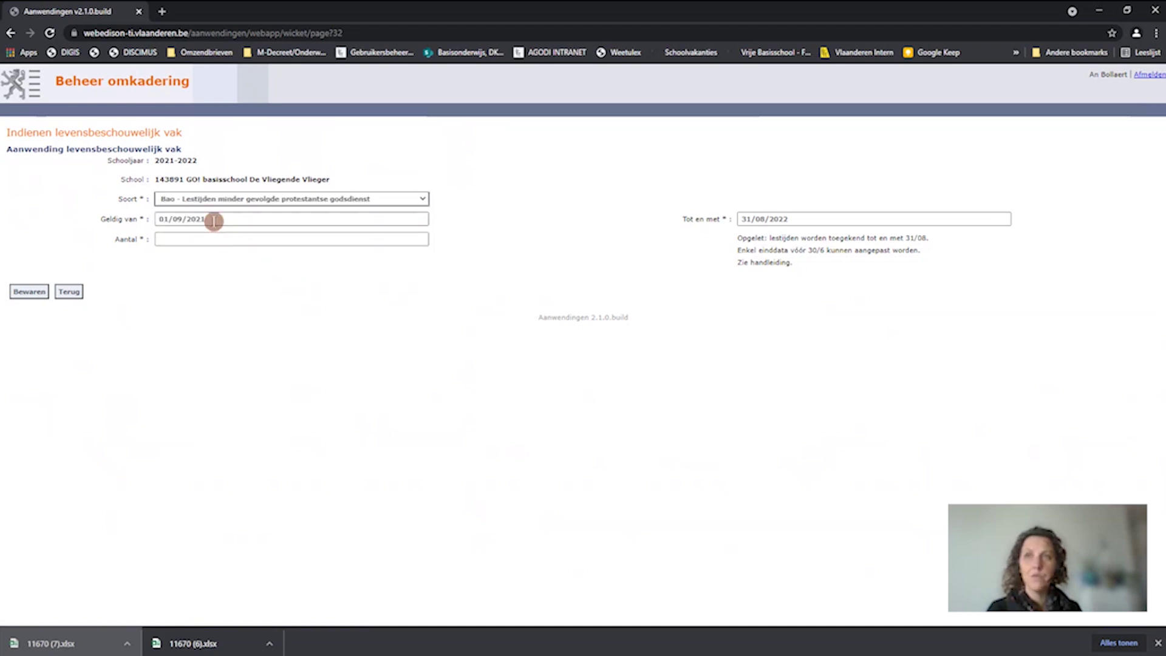
pyautogui.moveTo(216, 219); pyautogui.dragTo(152, 219)
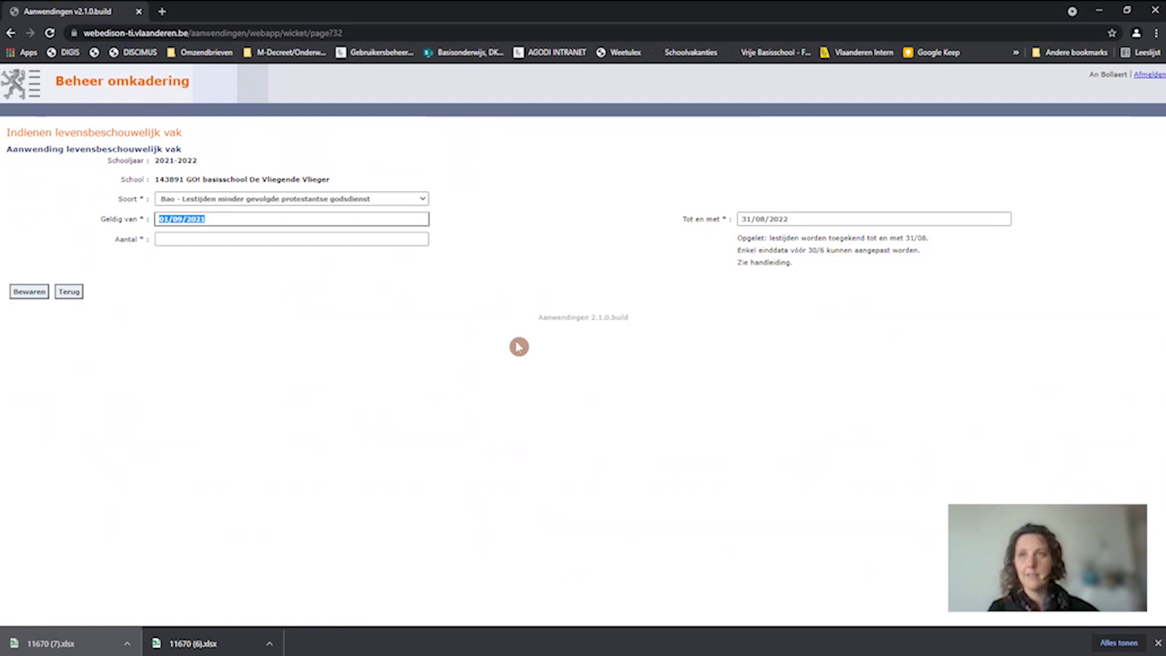
pyautogui.write('10/0')
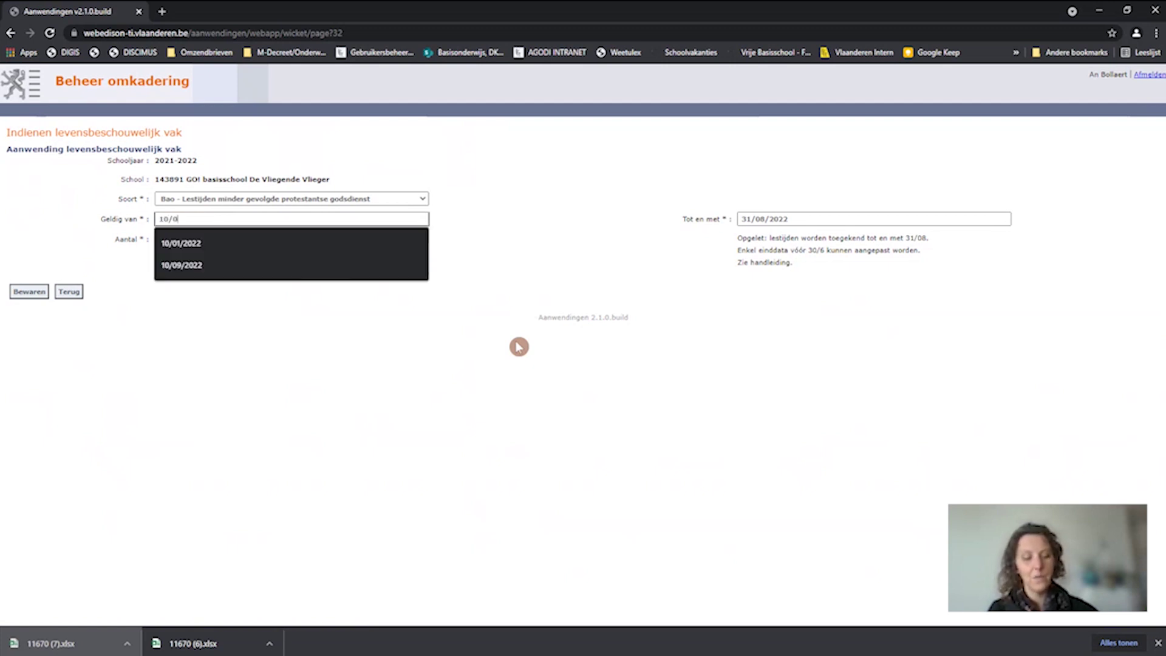
pyautogui.write('1/2022')
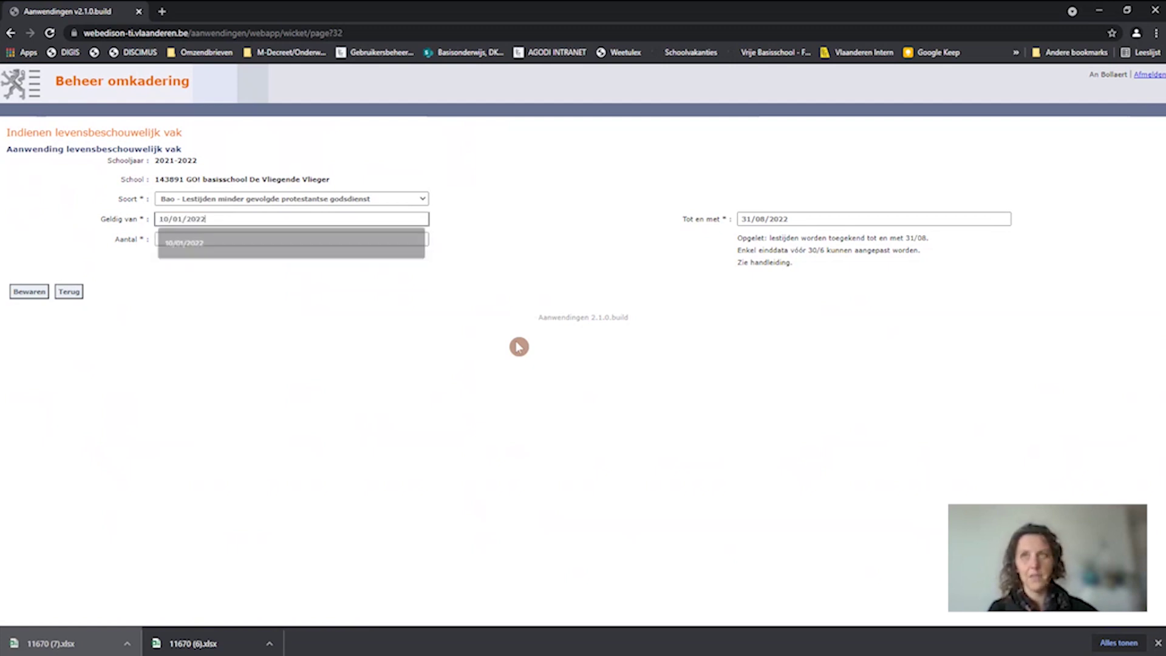
pyautogui.press('Tab')
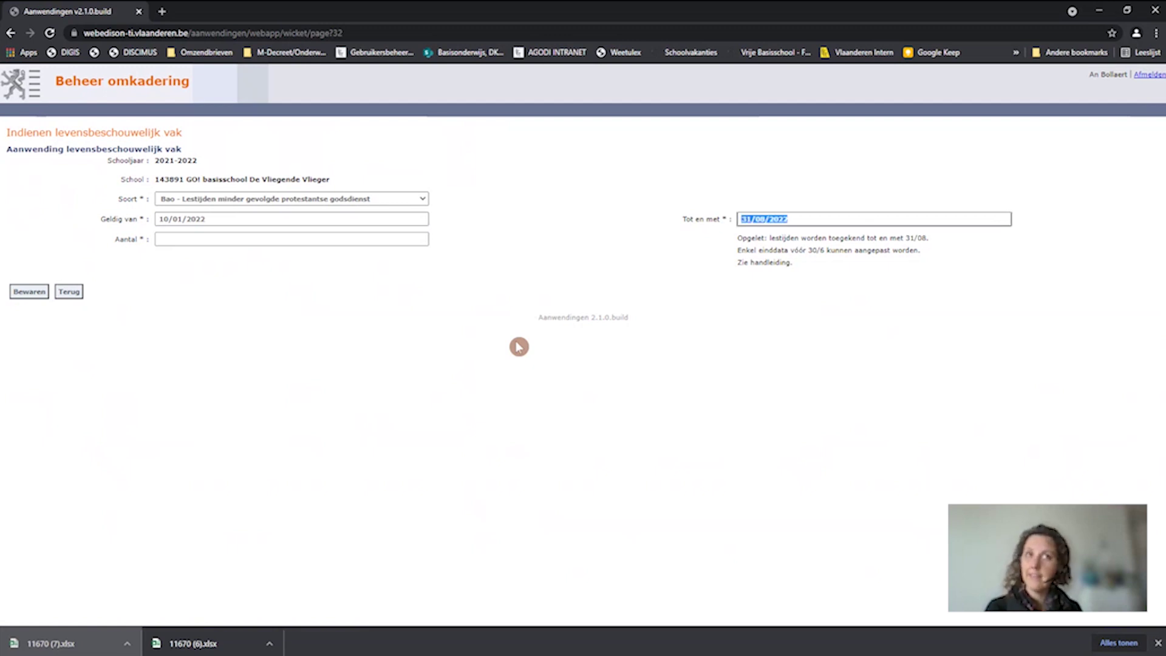
pyautogui.press('Tab')
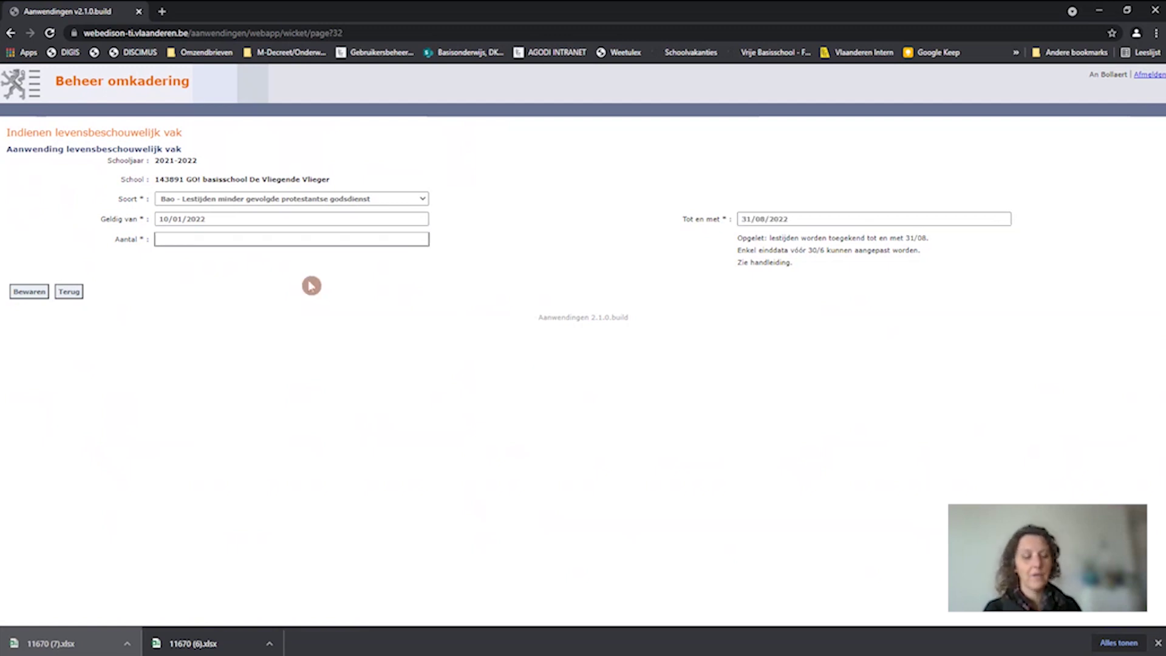
pyautogui.write('2')
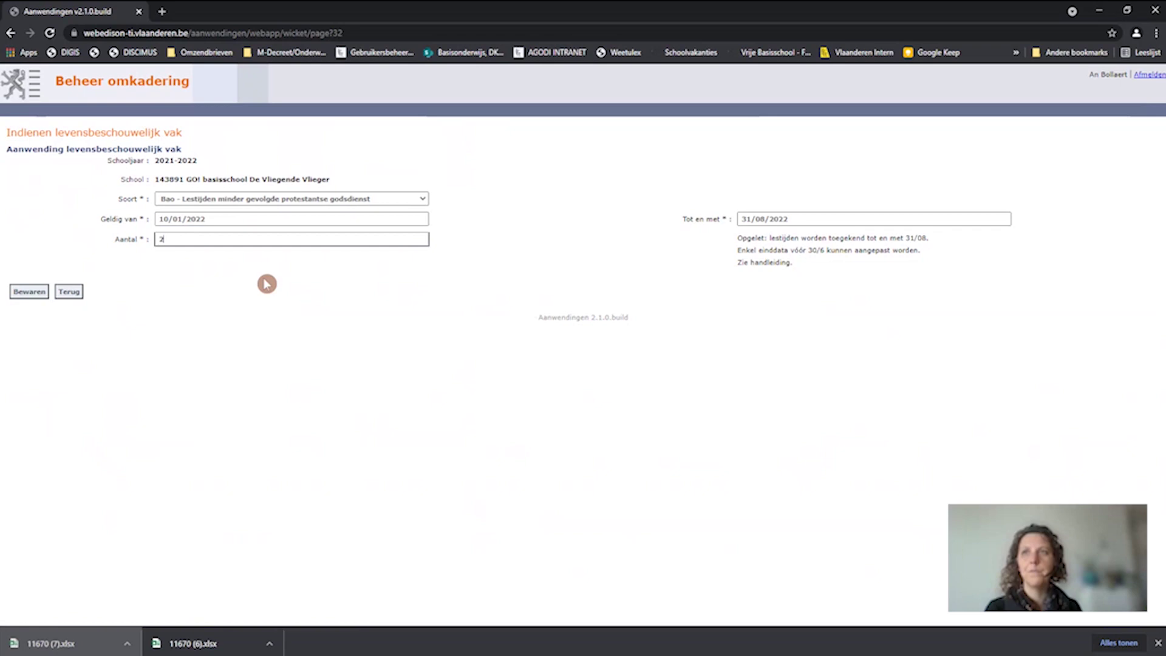
pyautogui.click(26, 292)
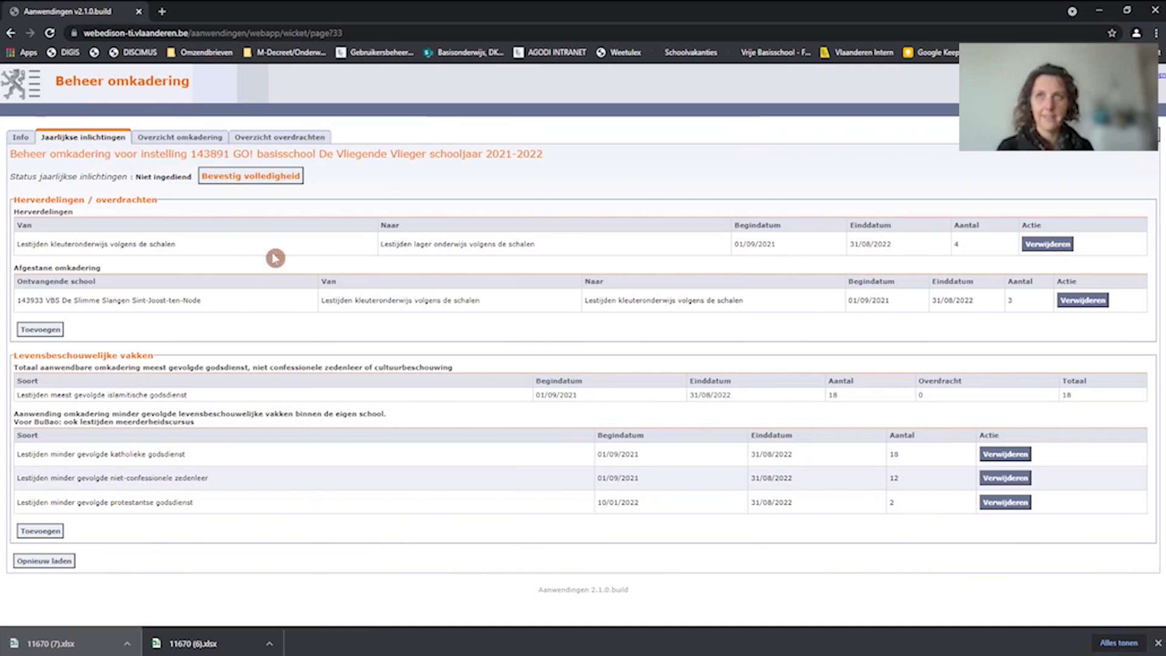
# Submit the school's annual information by confirming its completeness, and check the submission status in the general school information.
pyautogui.click(266, 183)
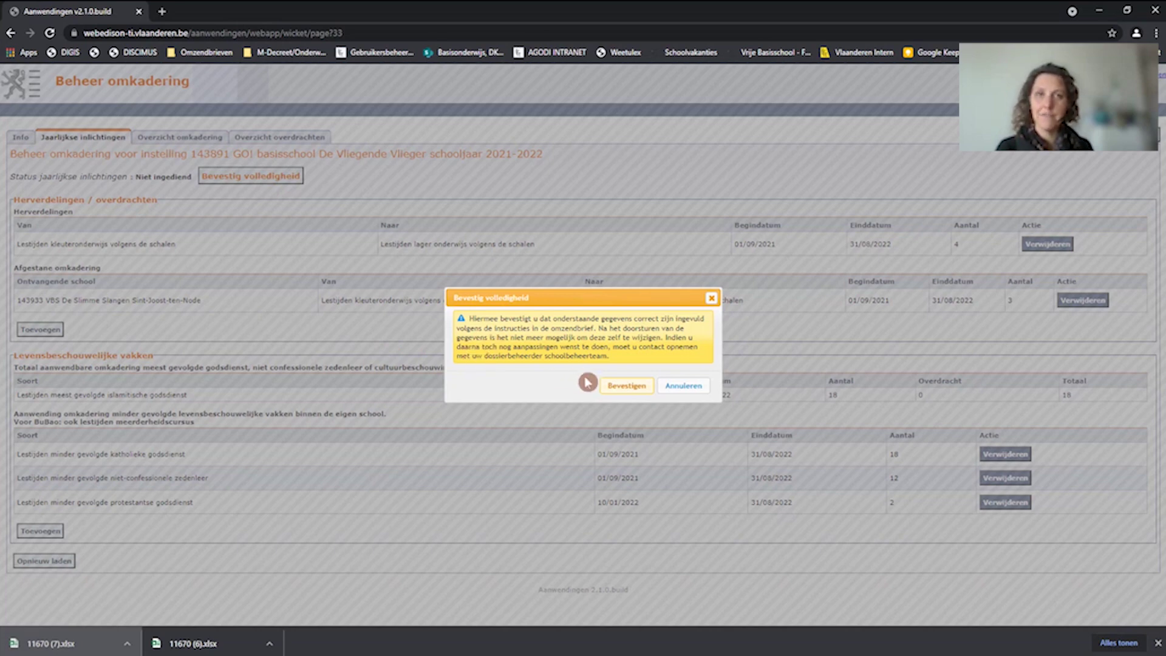
pyautogui.click(624, 387)
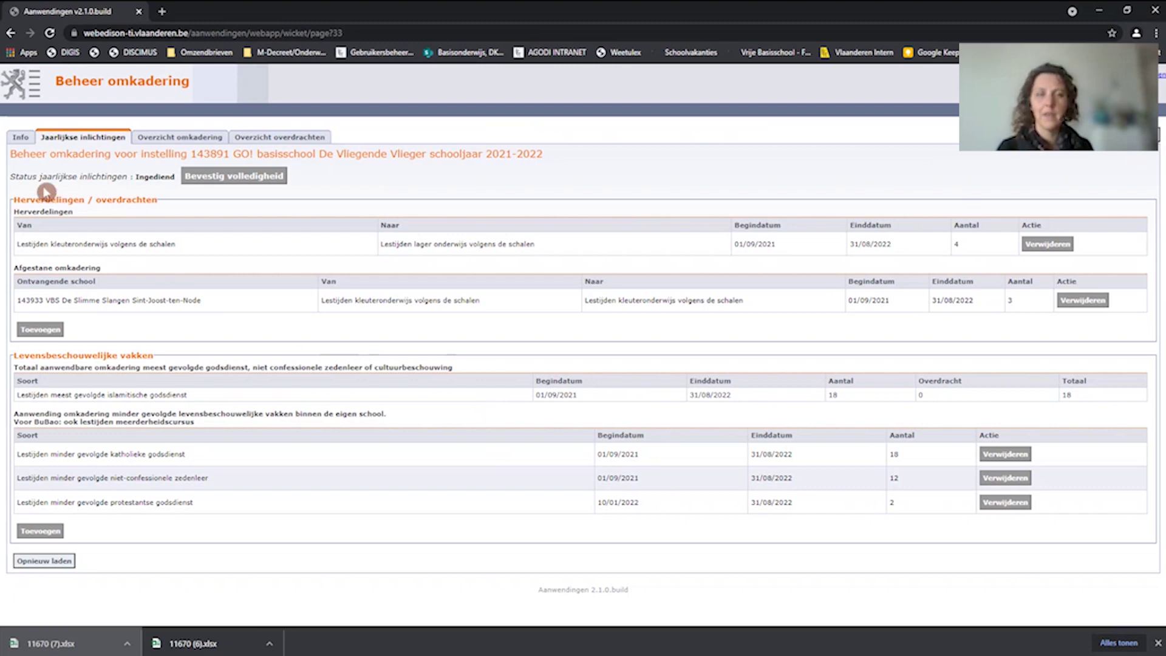
pyautogui.click(22, 143)
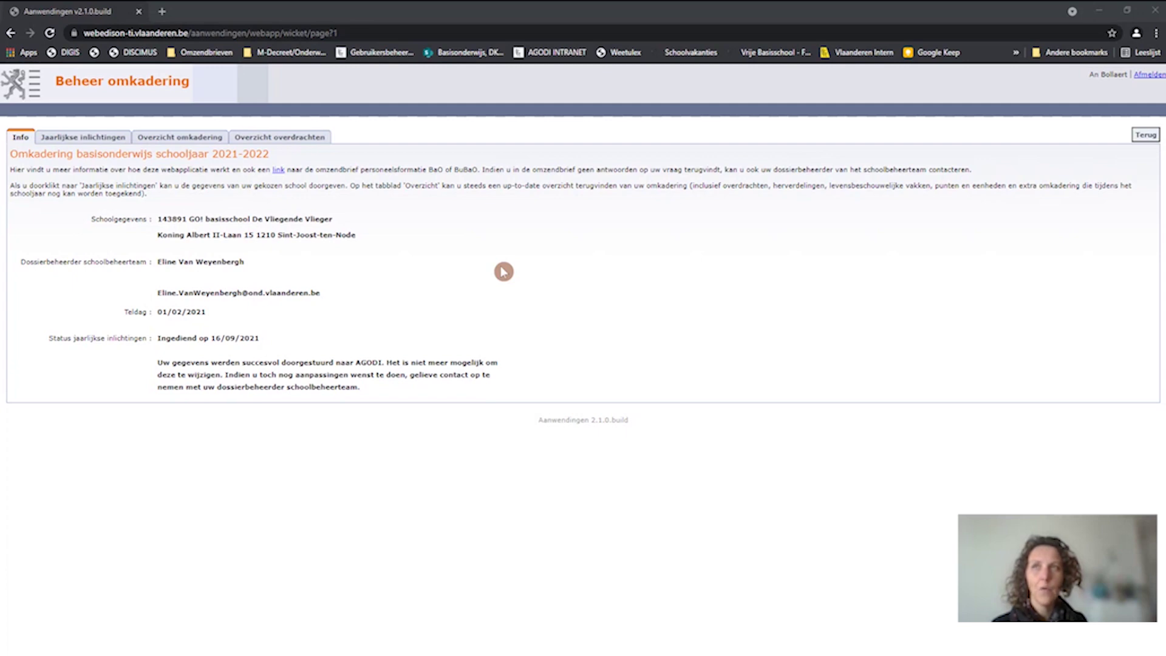
# Review the school's staffing overview and reloaded transfers overview for 2021-2022, and return to the general information.
pyautogui.click(209, 143)
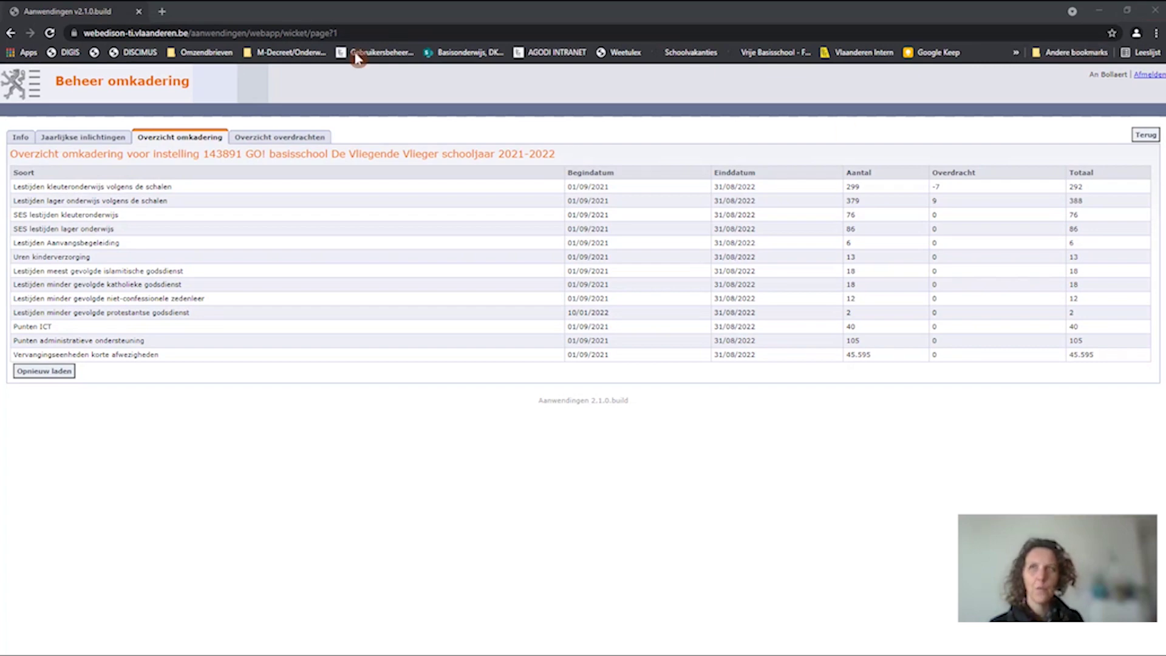
pyautogui.click(259, 141)
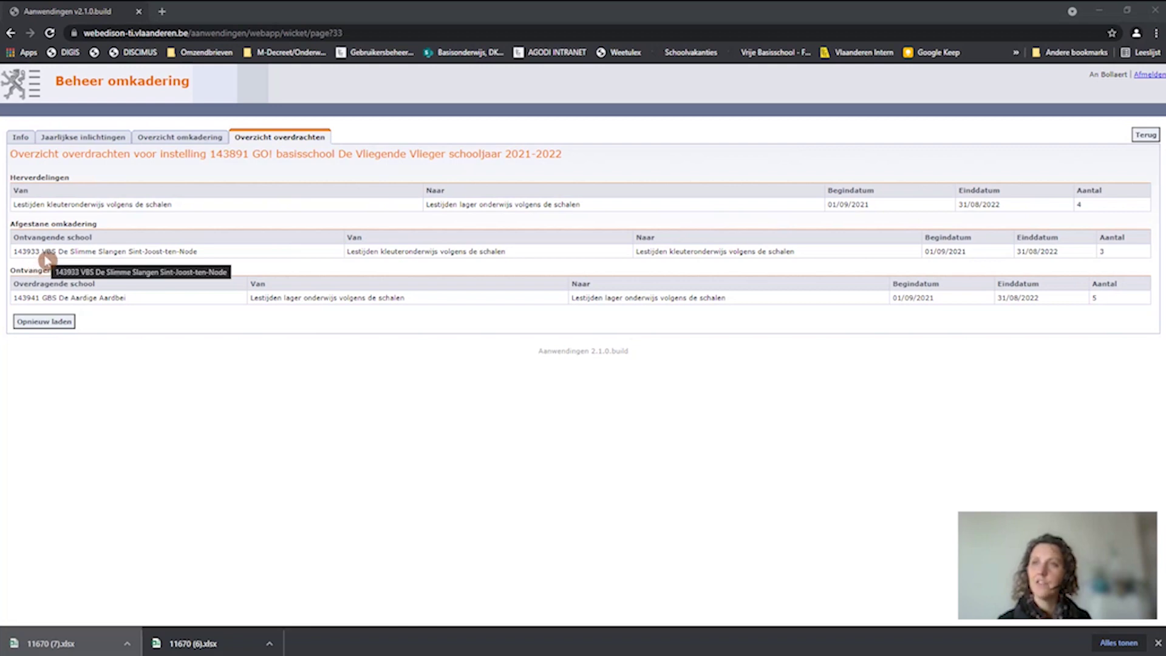
pyautogui.click(61, 321)
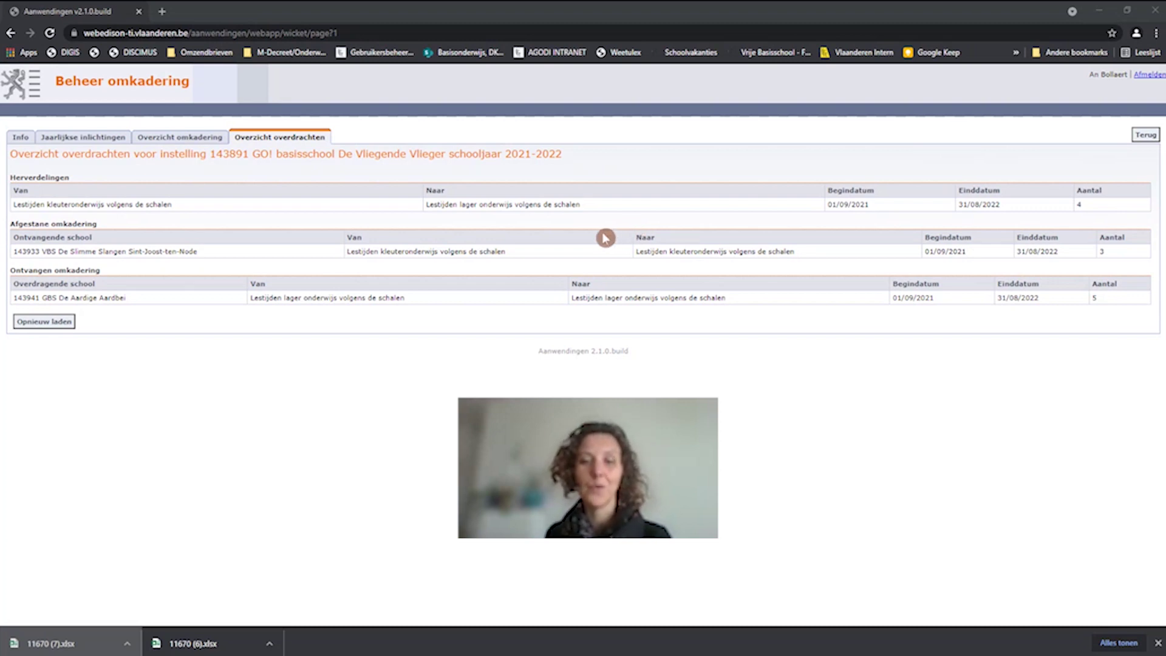
pyautogui.click(25, 142)
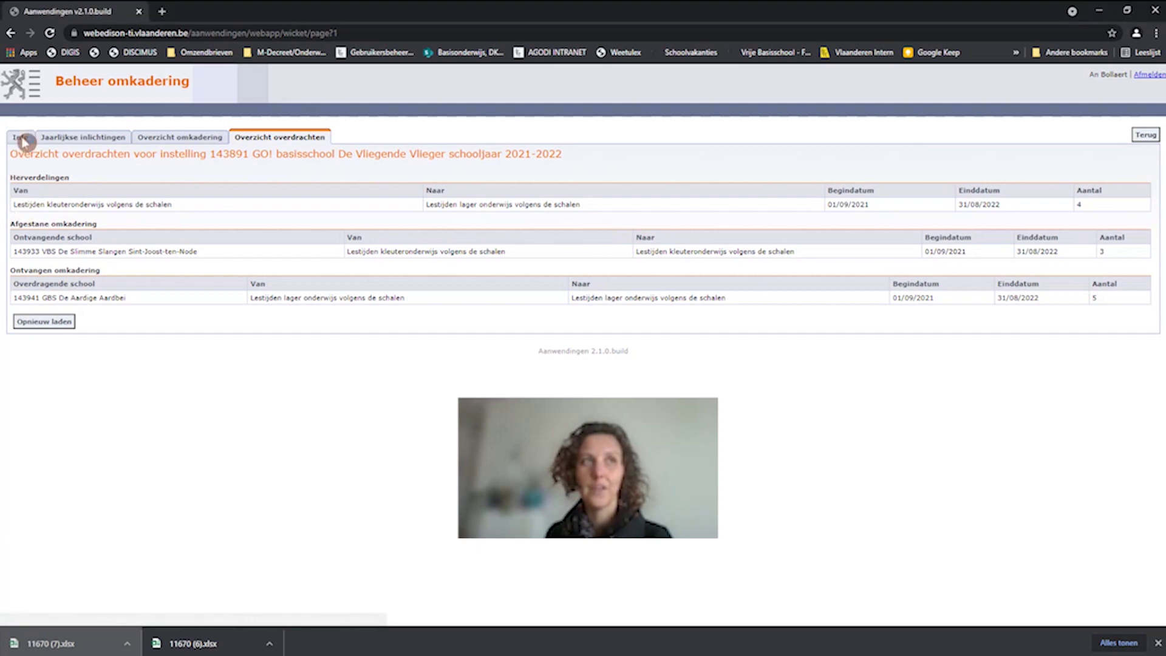